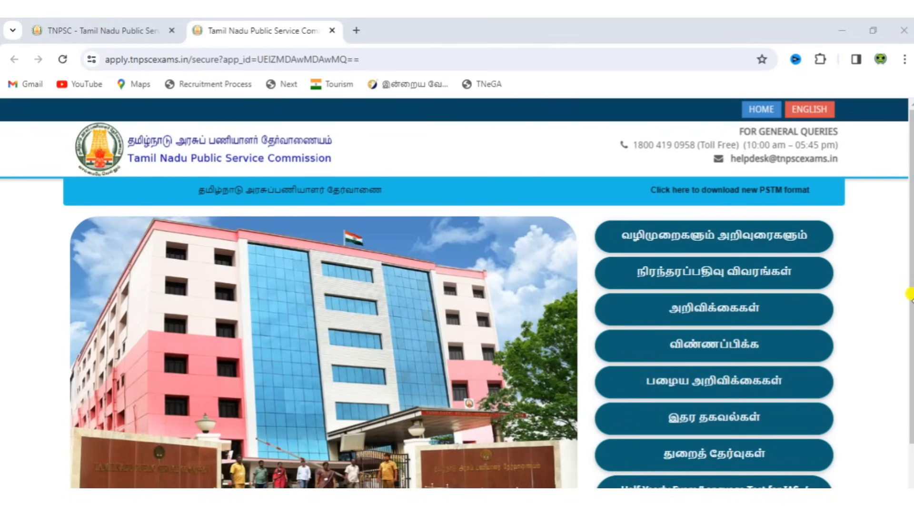
# From the home page's registration details, start a brand-new One Time Registration
pyautogui.click(759, 276)
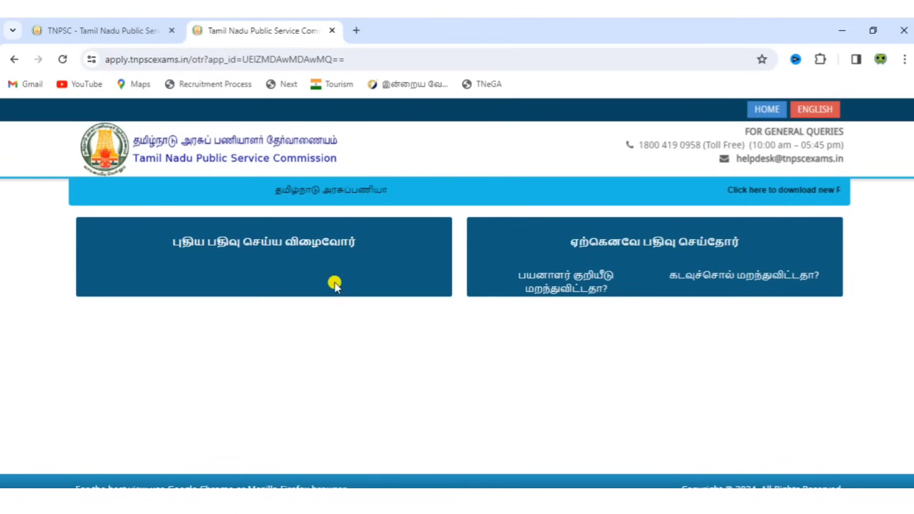
pyautogui.click(291, 245)
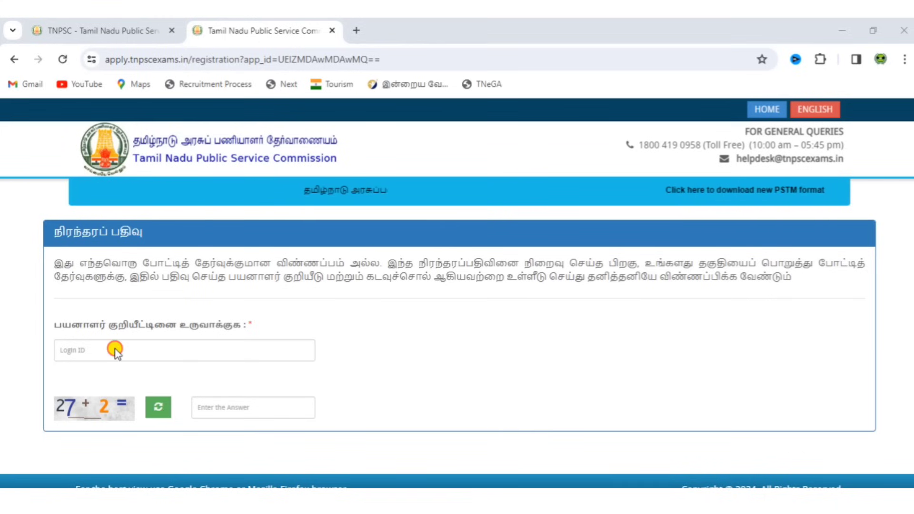
# Enter a new login ID, answer the 27 + 2 captcha with 29, and check availability
pyautogui.click(134, 350)
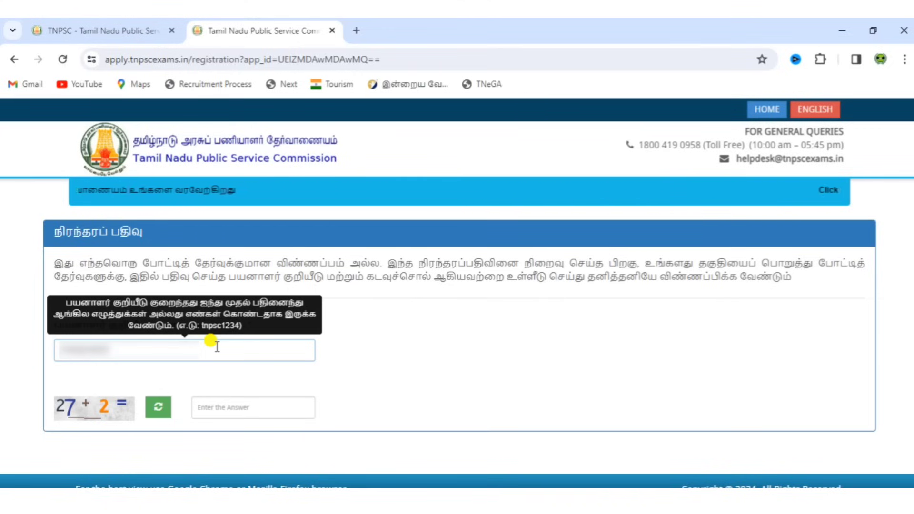
pyautogui.click(426, 391)
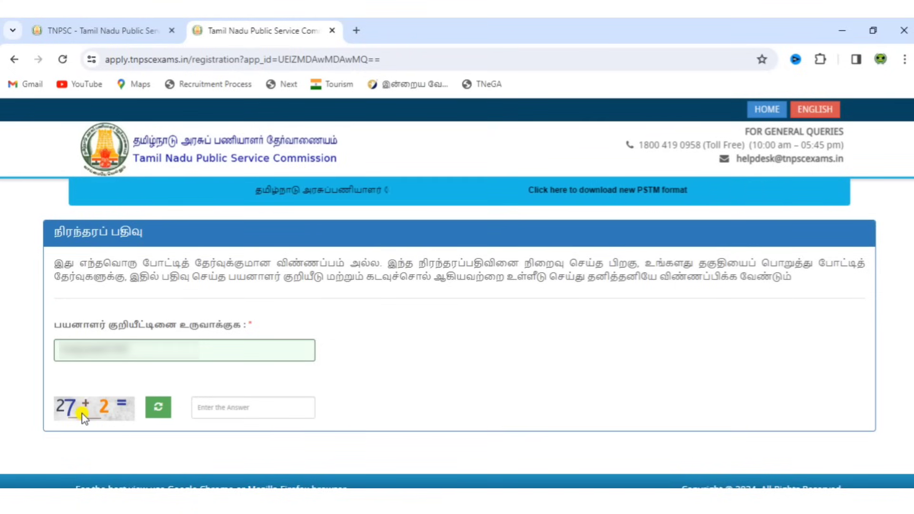
pyautogui.click(230, 407)
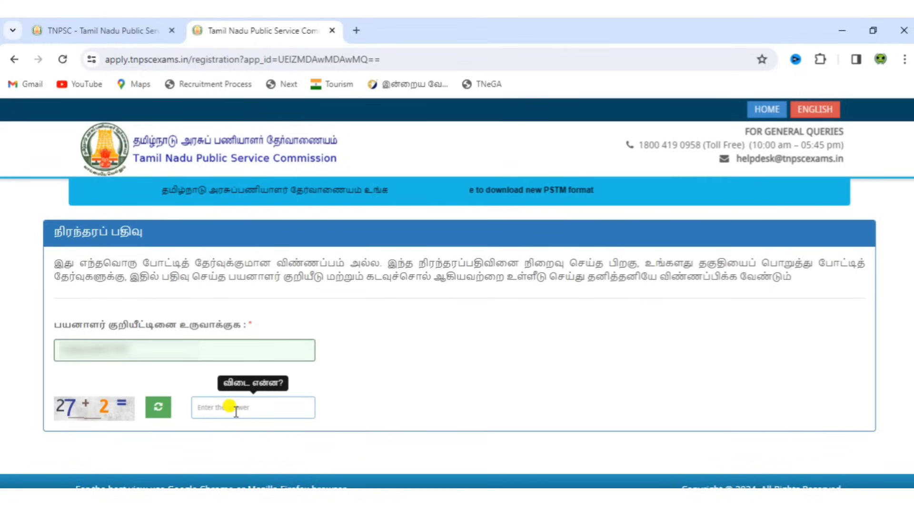
pyautogui.write('29')
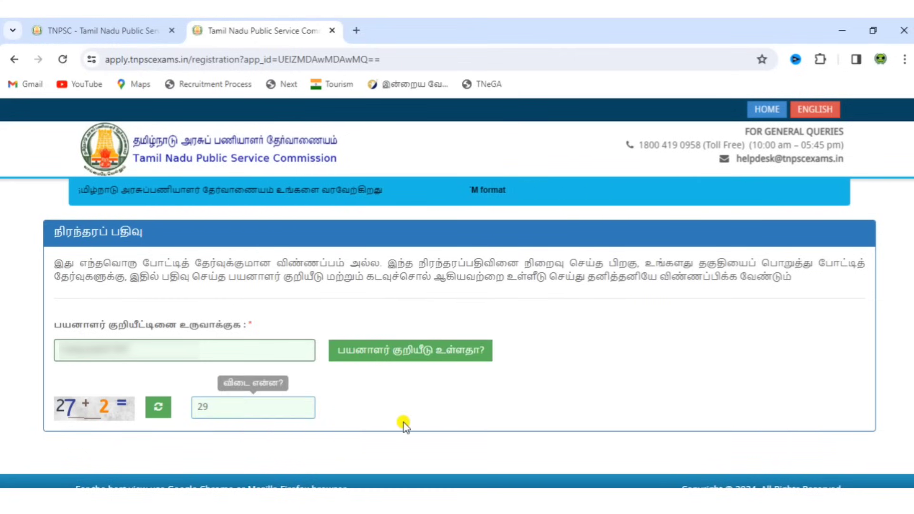
pyautogui.click(403, 424)
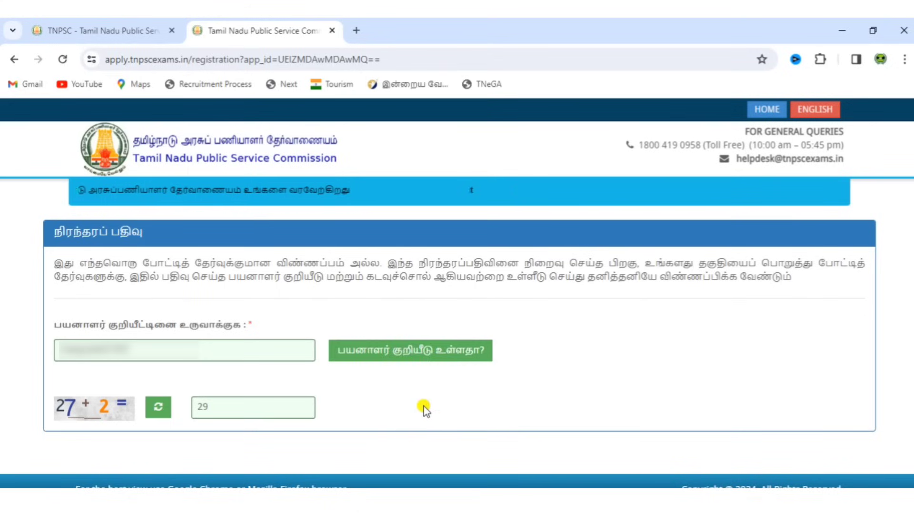
pyautogui.click(419, 352)
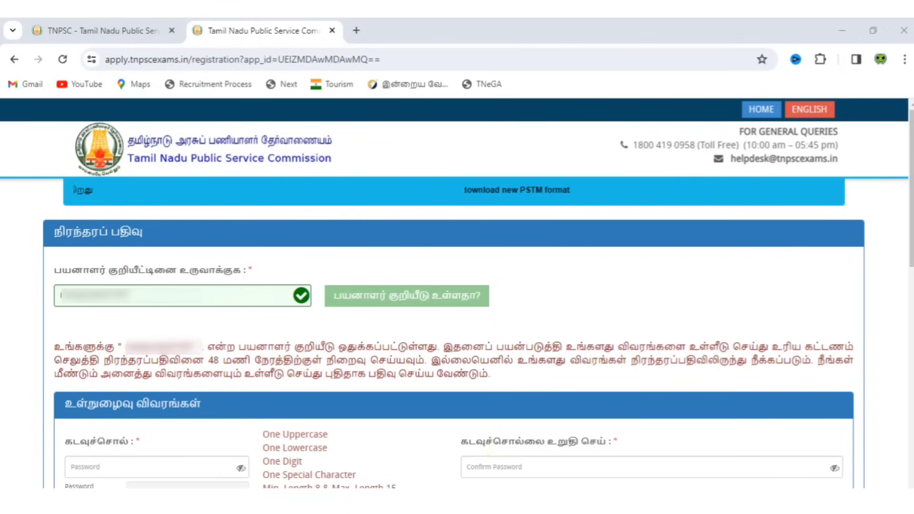
# Set the account password and confirm it with a matching Extra Strong entry
pyautogui.scroll(-4, 424, 318)
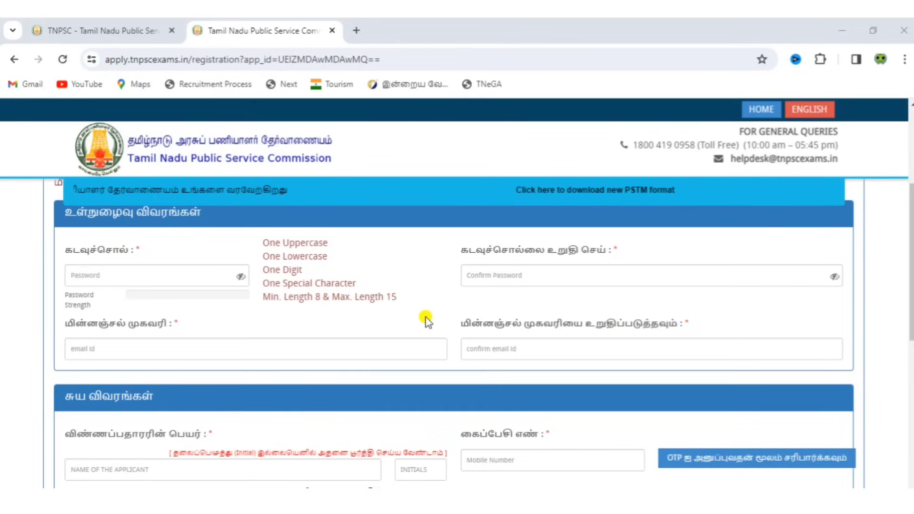
pyautogui.click(182, 281)
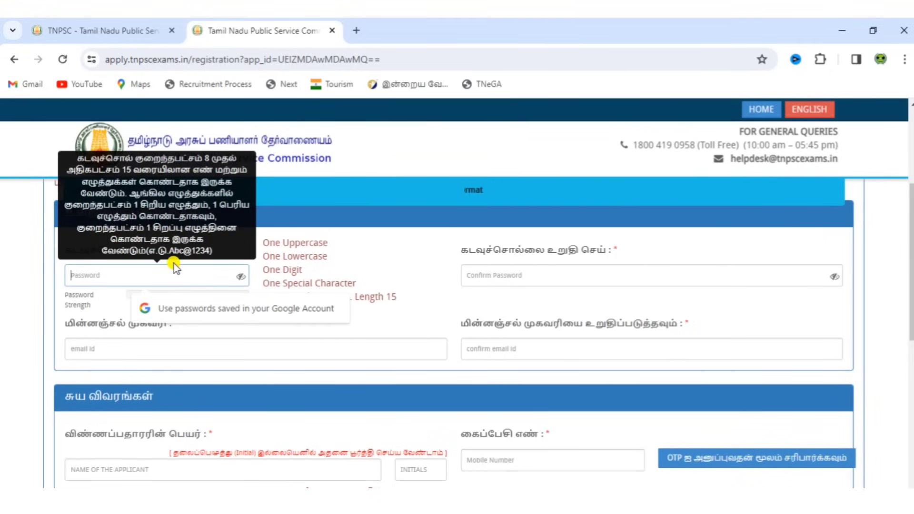
pyautogui.write('•••••')
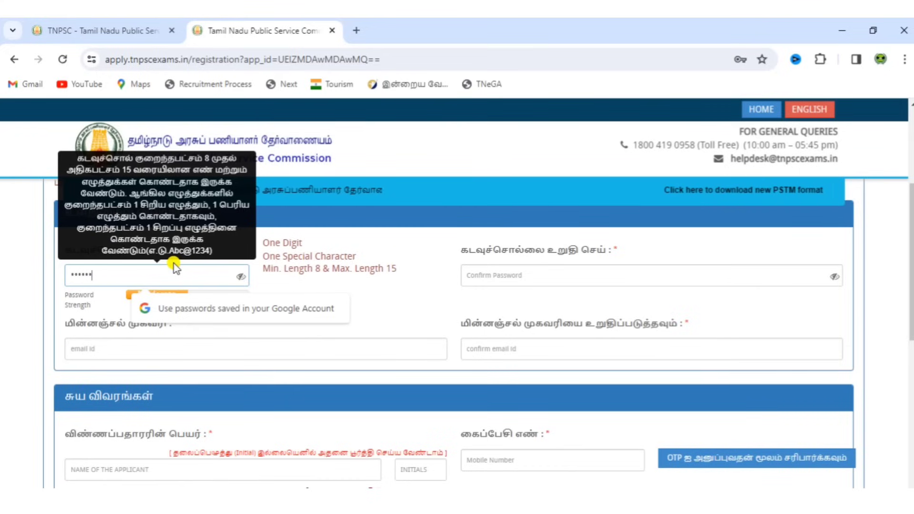
pyautogui.write('••••')
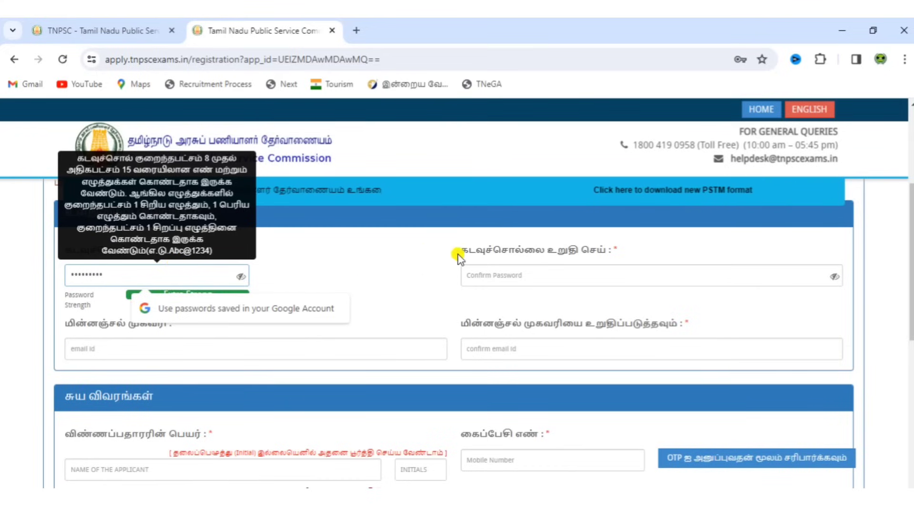
pyautogui.click(492, 276)
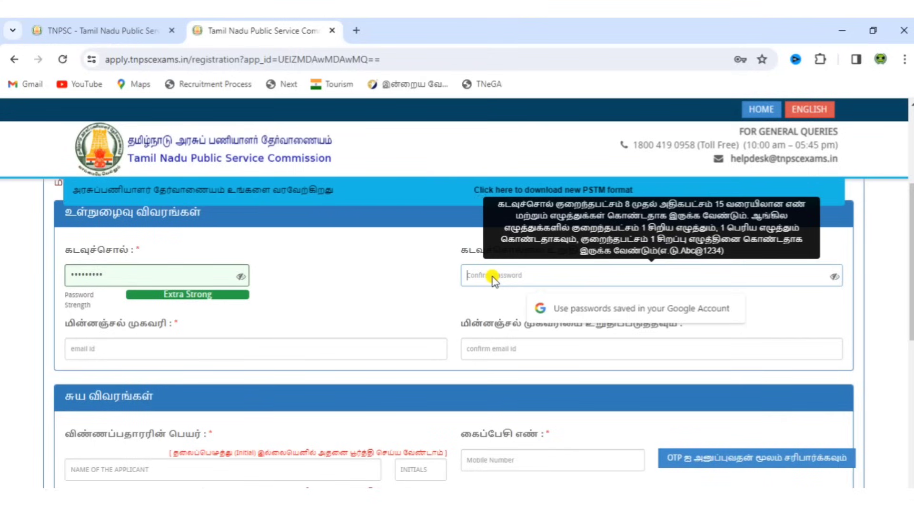
pyautogui.write('•••••••••')
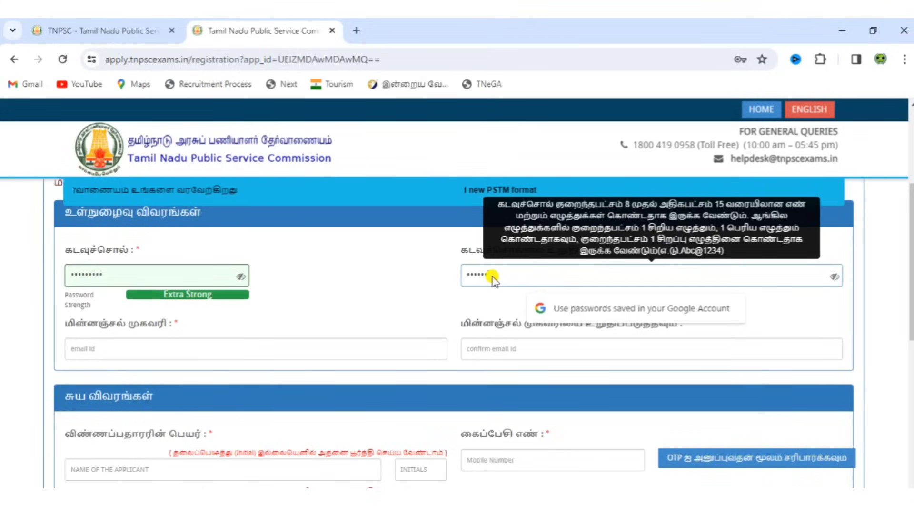
pyautogui.click(322, 289)
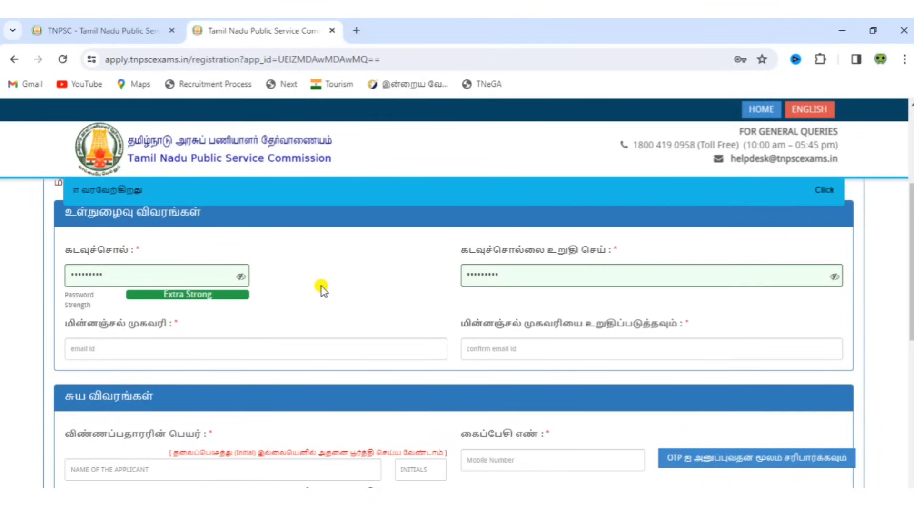
# Enter the applicant's Gmail e-mail address and confirm it in the second field
pyautogui.click(152, 350)
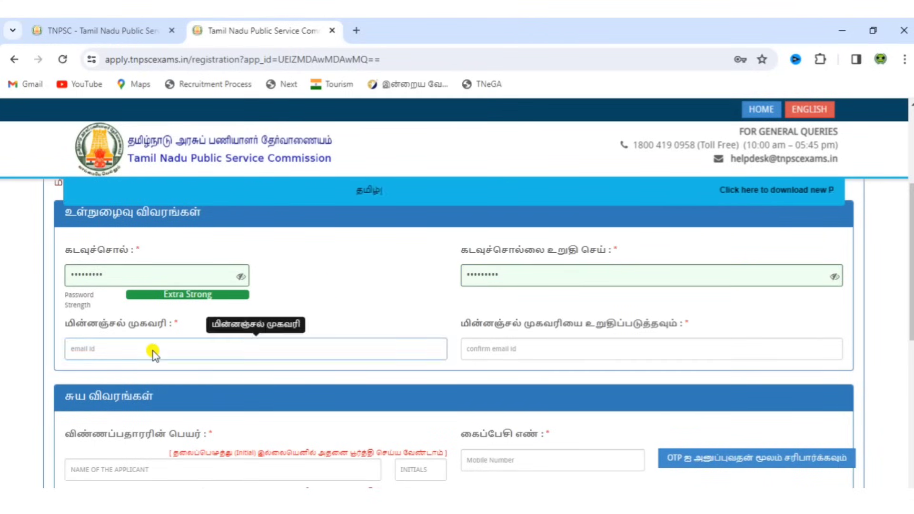
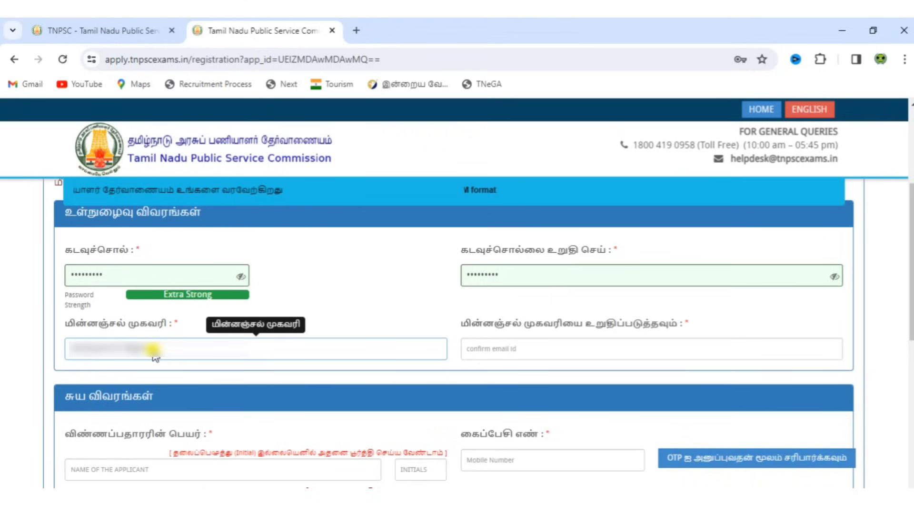
pyautogui.click(495, 348)
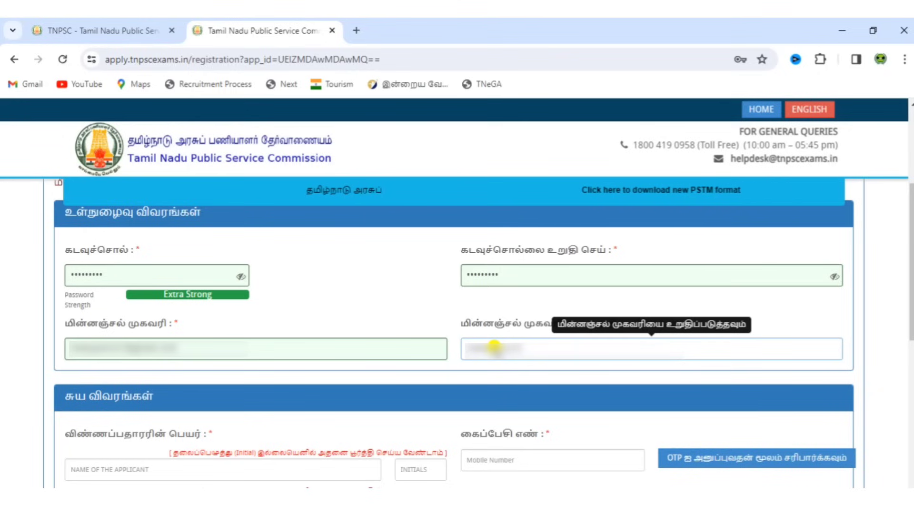
pyautogui.write('@gmail.com')
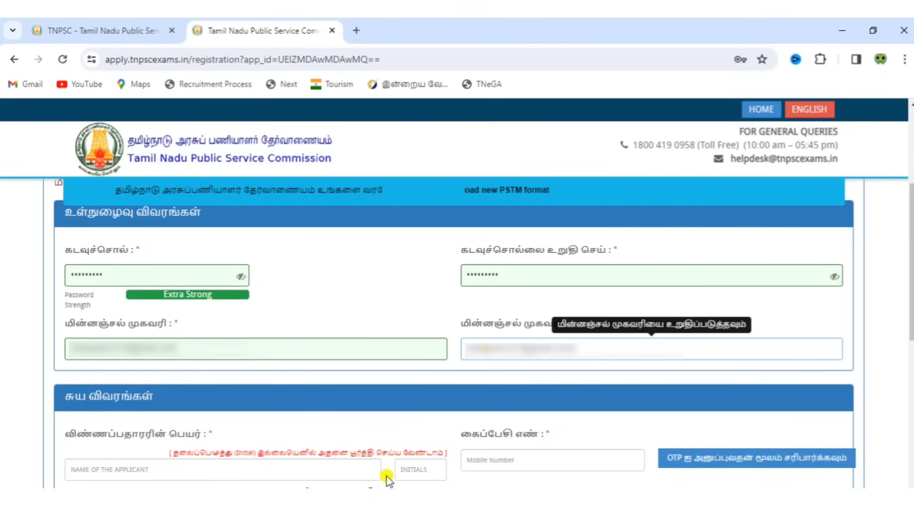
pyautogui.click(507, 485)
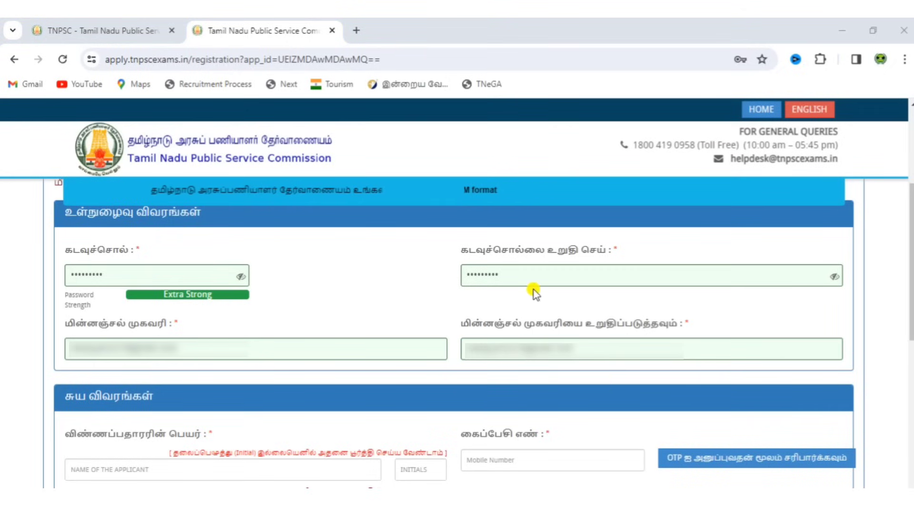
# Fill in the applicant's name with initial M and paste the mobile number
pyautogui.scroll(-4, 422, 485)
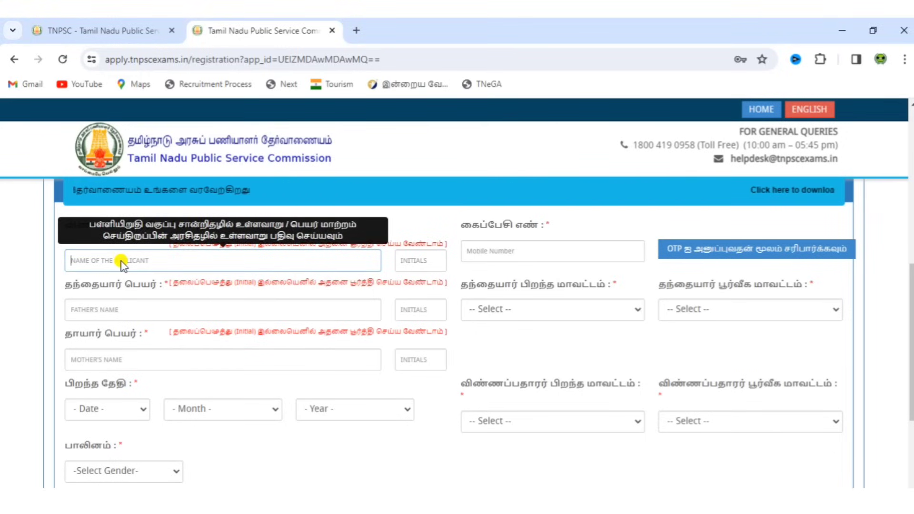
pyautogui.write('M')
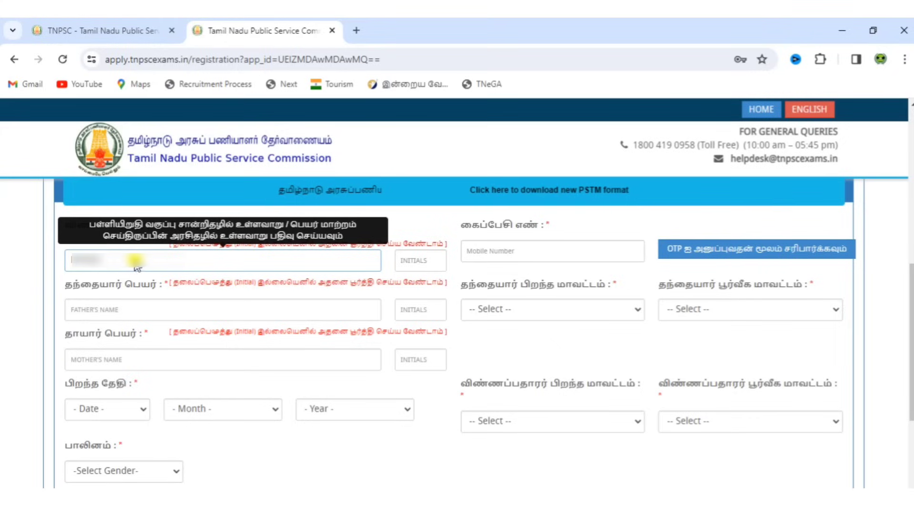
pyautogui.click(418, 260)
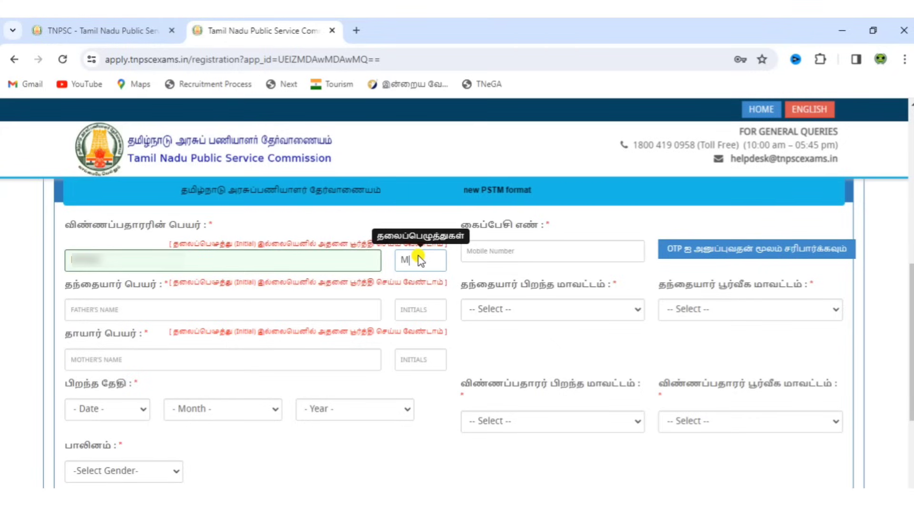
pyautogui.write('M')
pyautogui.click(509, 270)
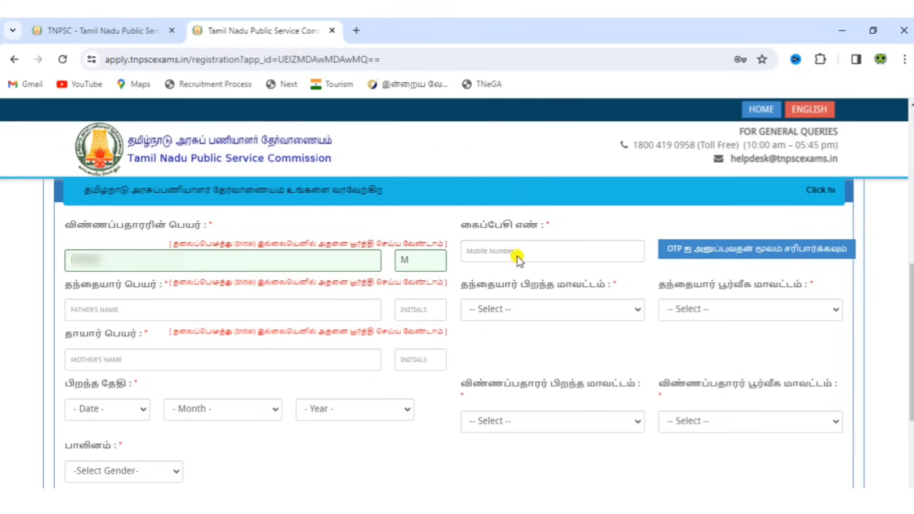
pyautogui.click(520, 253)
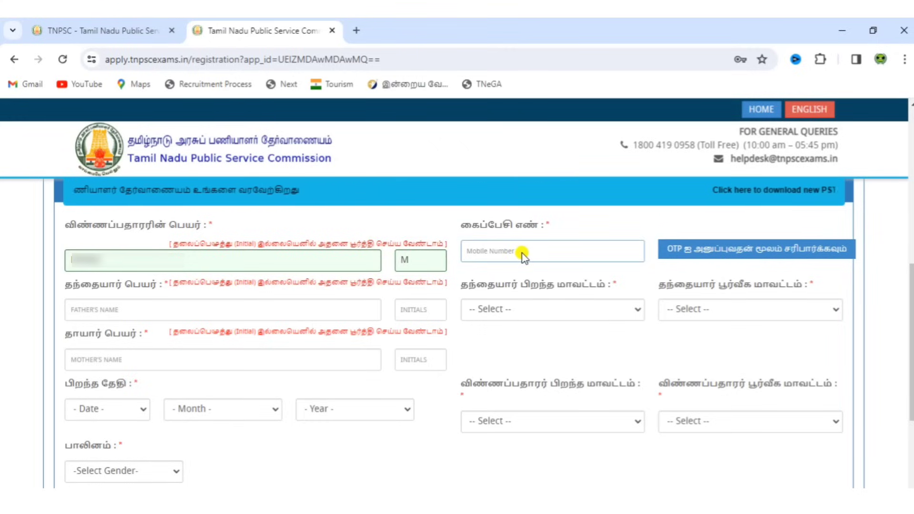
pyautogui.hotkey('ctrl', 'v')
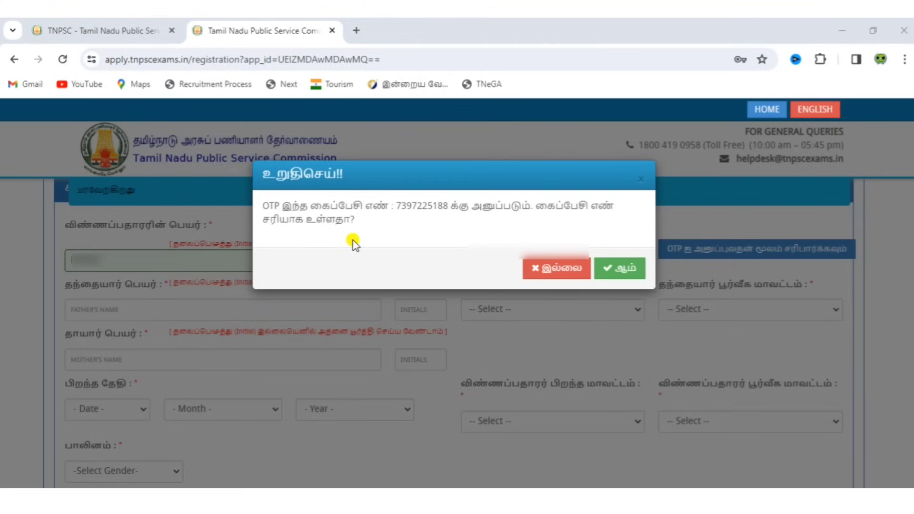
# Confirm the mobile number for OTP and begin entering the received OTP
pyautogui.click(624, 268)
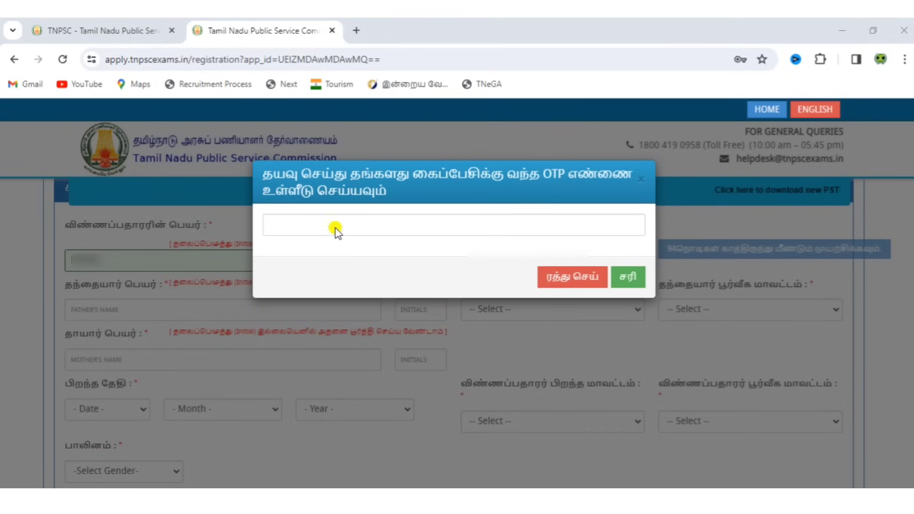
pyautogui.click(336, 228)
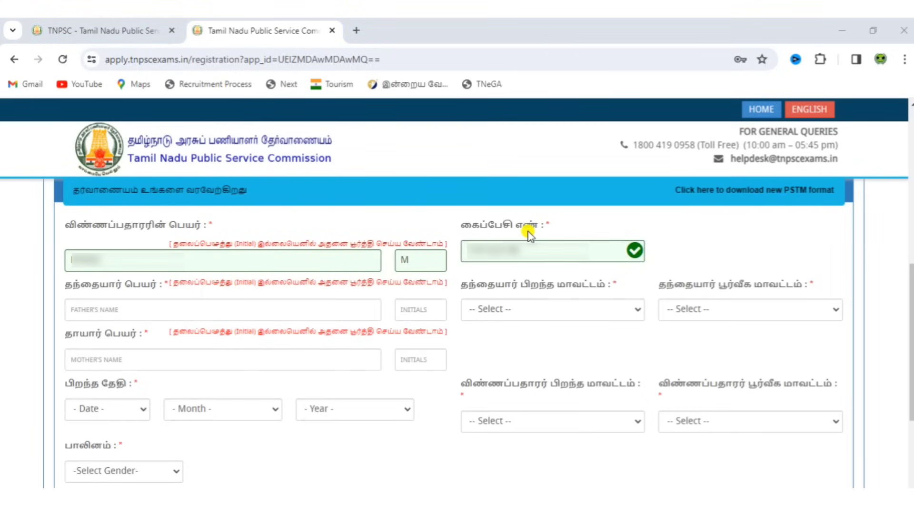
# Enter the father's name with initial K, correcting a mistaken M
pyautogui.click(143, 310)
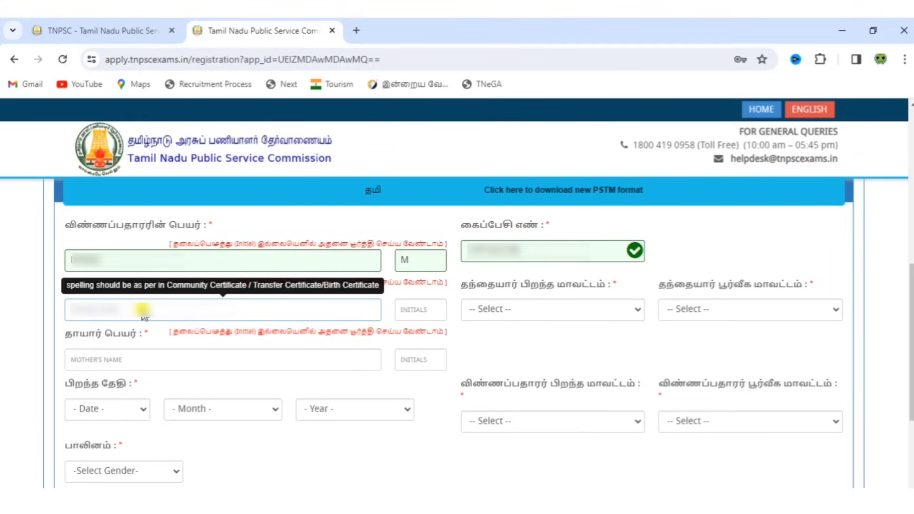
pyautogui.write('********')
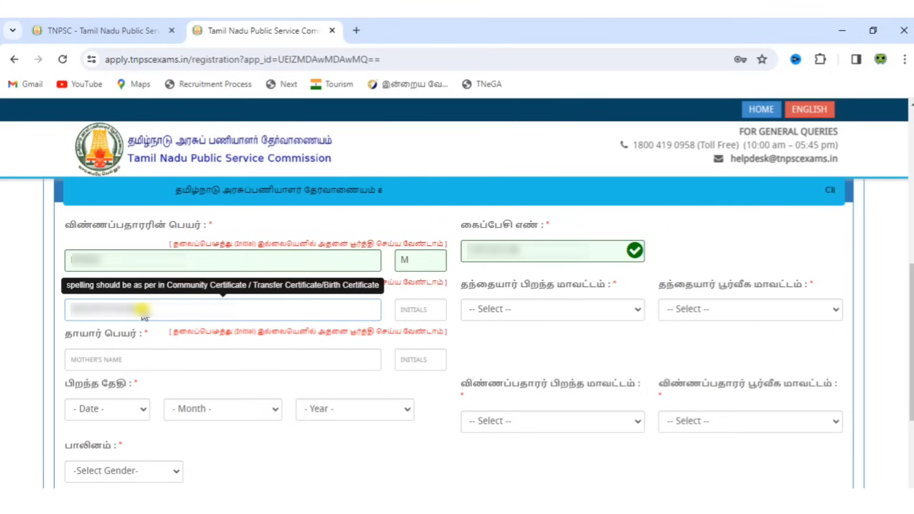
pyautogui.click(426, 315)
pyautogui.write('M')
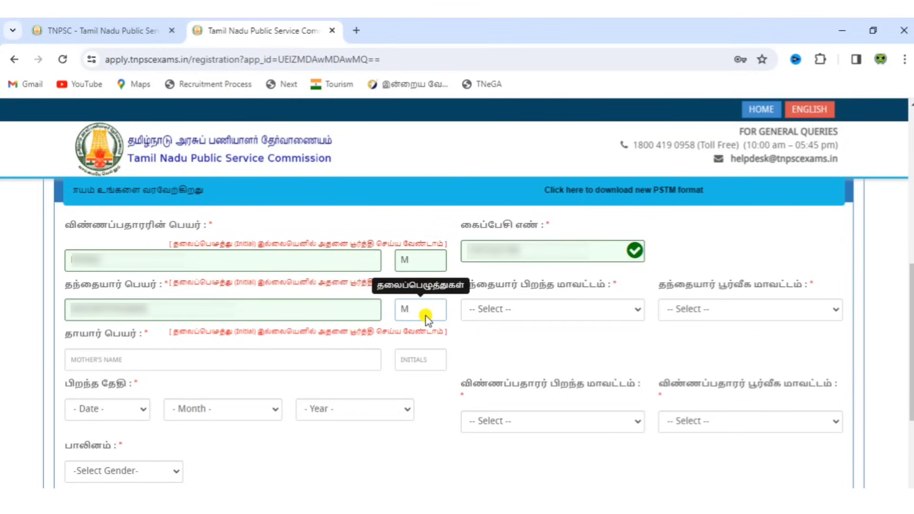
pyautogui.press('BackSpace')
pyautogui.write('K')
pyautogui.press('Tab')
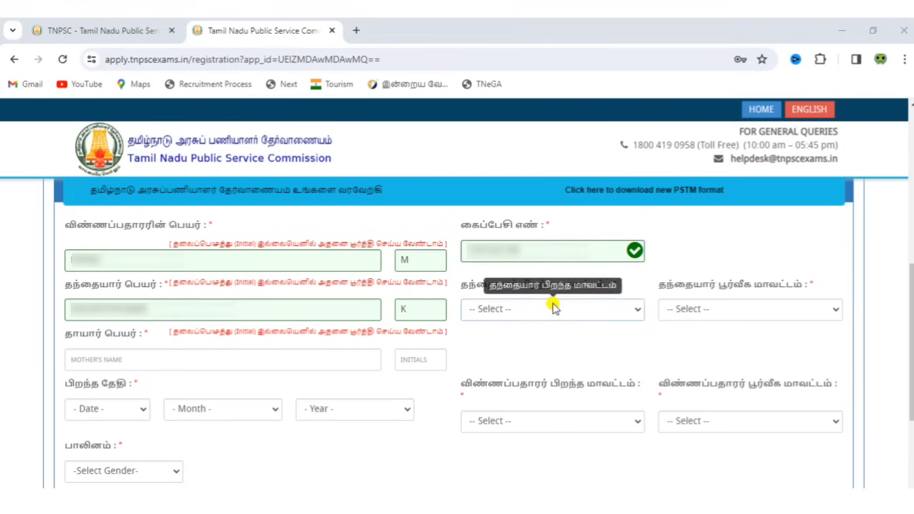
# Set both the father's birth district and native district to Chennai
pyautogui.click(541, 315)
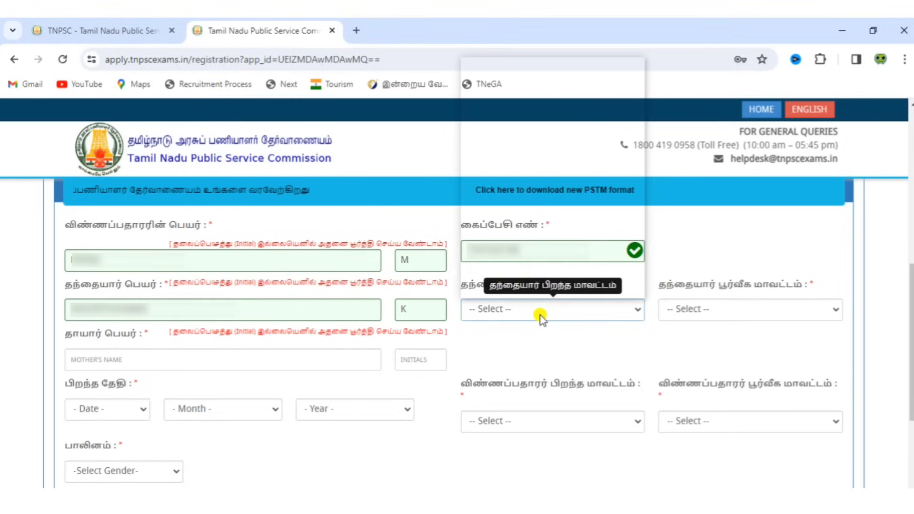
pyautogui.scroll(-1, 544, 114)
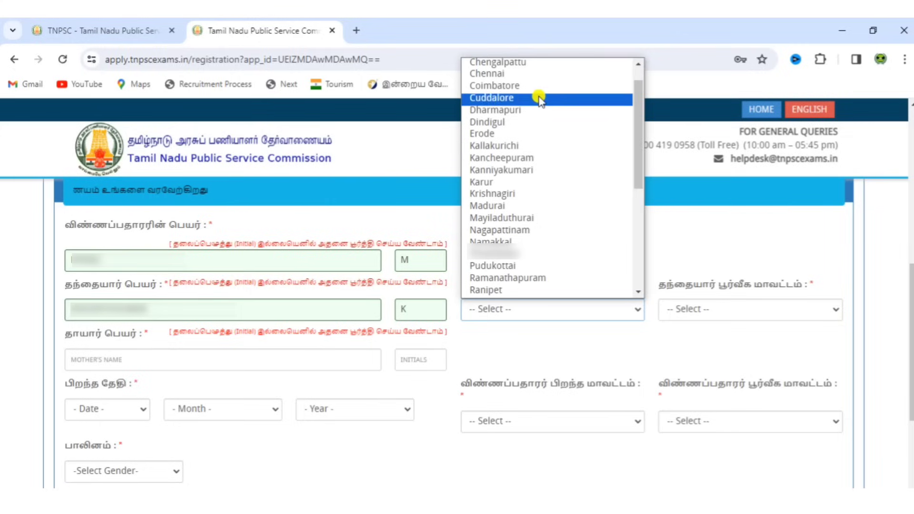
pyautogui.click(532, 77)
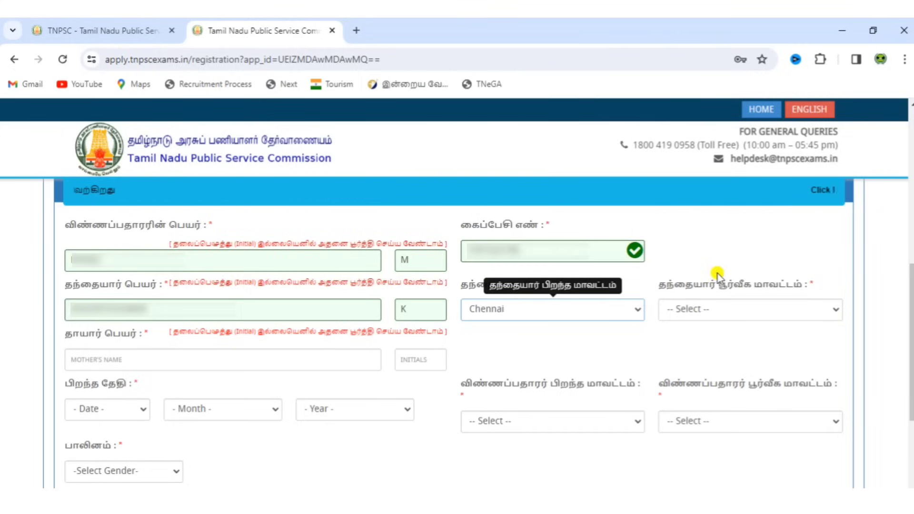
pyautogui.click(753, 317)
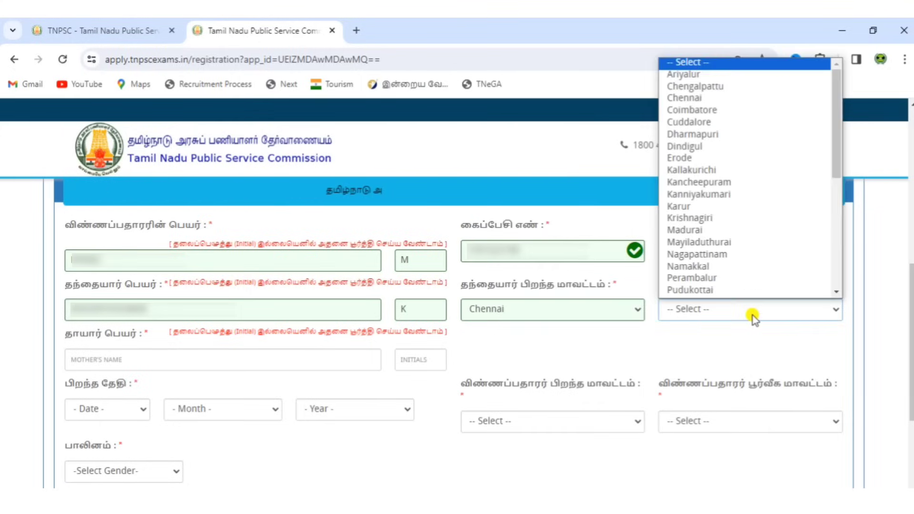
pyautogui.click(705, 98)
pyautogui.click(625, 342)
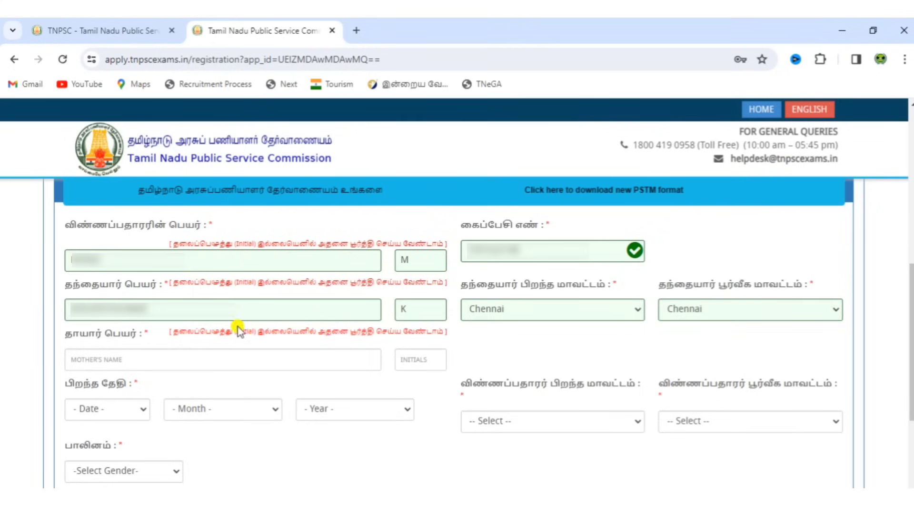
# Enter the mother's name and move to her initial field
pyautogui.click(145, 363)
pyautogui.write('???')
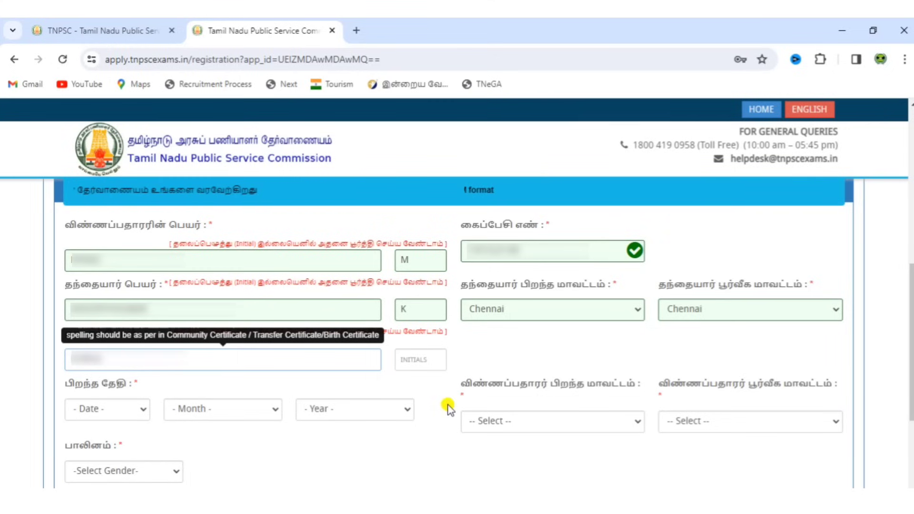
pyautogui.click(421, 363)
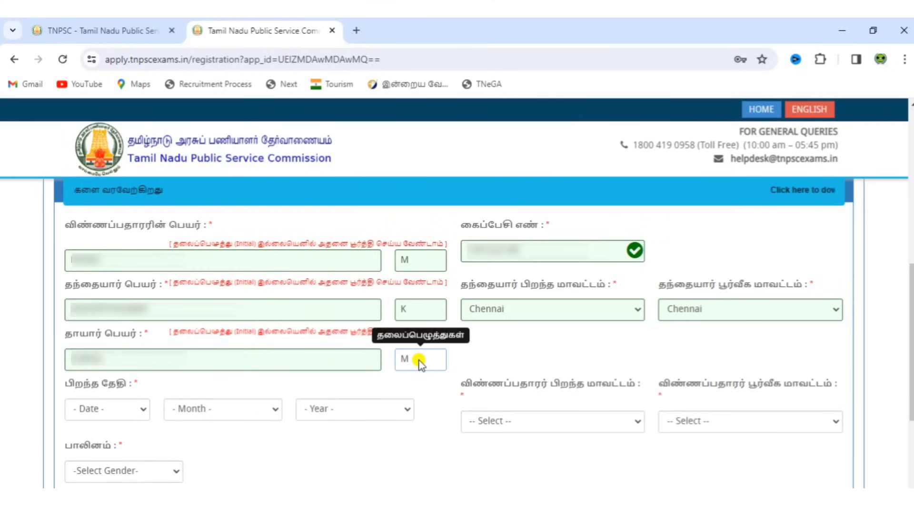
pyautogui.click(128, 408)
pyautogui.write('21')
pyautogui.click(127, 409)
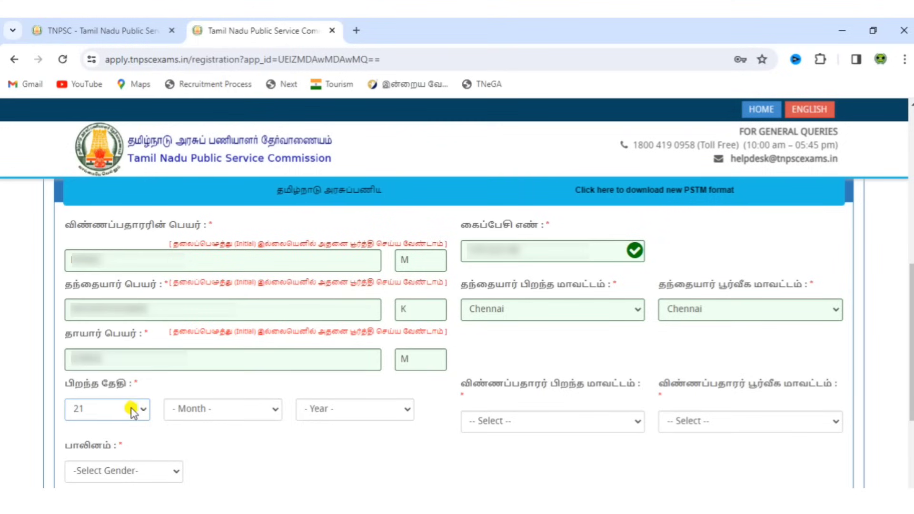
pyautogui.click(193, 409)
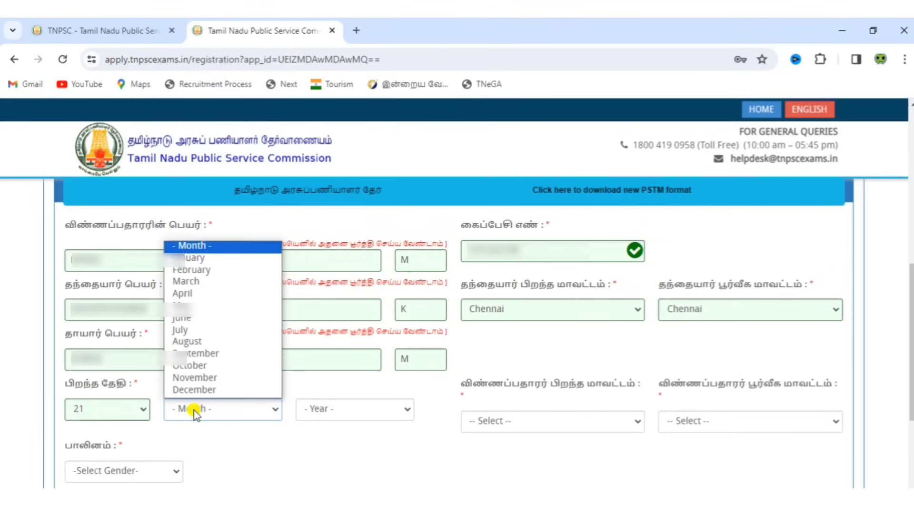
pyautogui.click(200, 269)
pyautogui.click(316, 409)
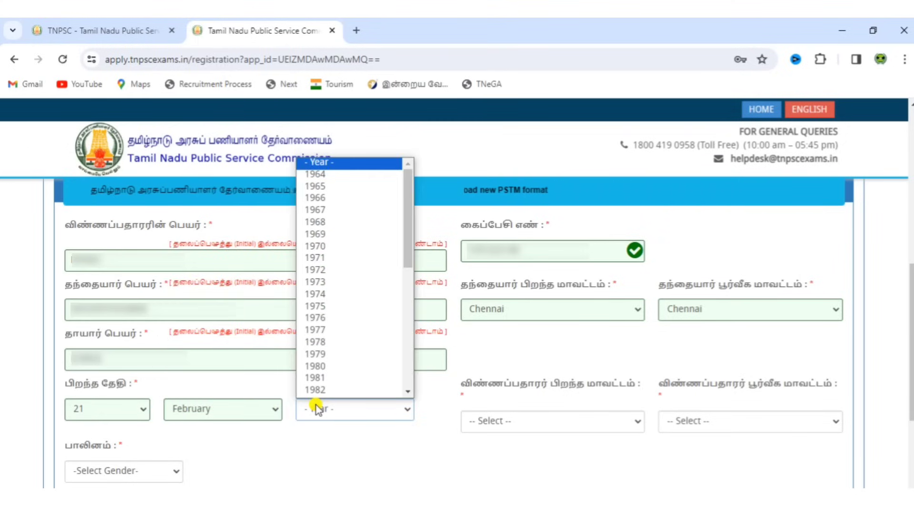
pyautogui.write('1997')
pyautogui.press('Return')
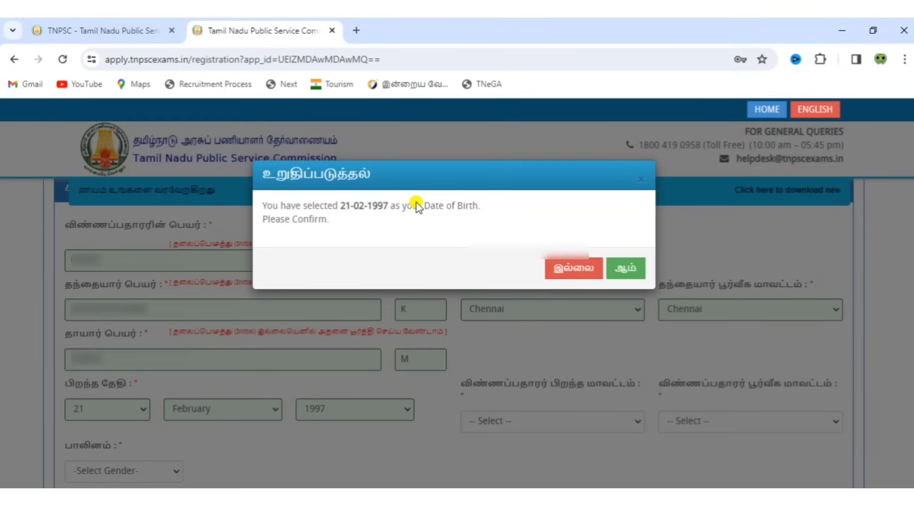
pyautogui.click(624, 268)
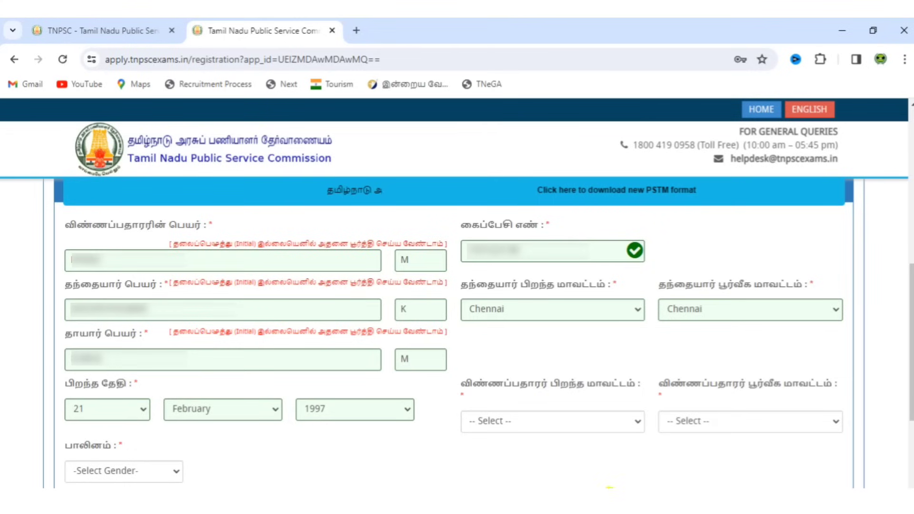
# Set the applicant's birth district and native district both to Chennai
pyautogui.click(570, 431)
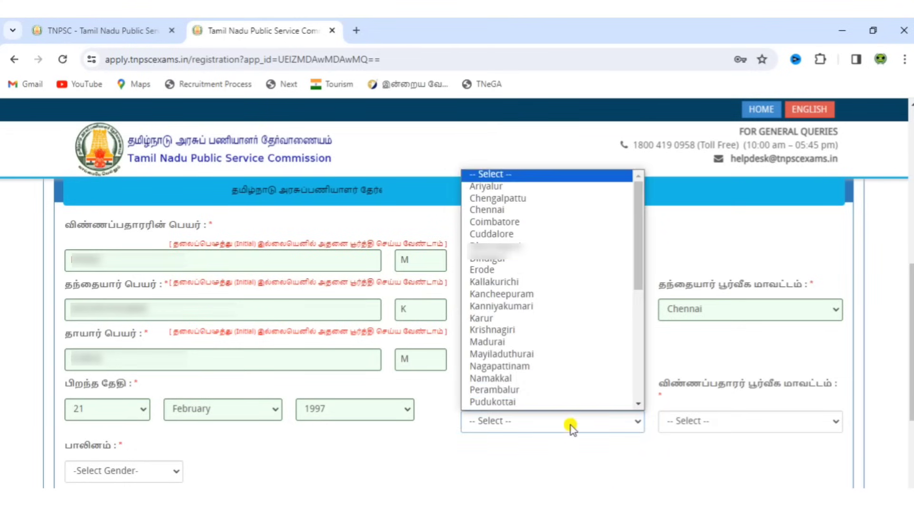
pyautogui.click(538, 211)
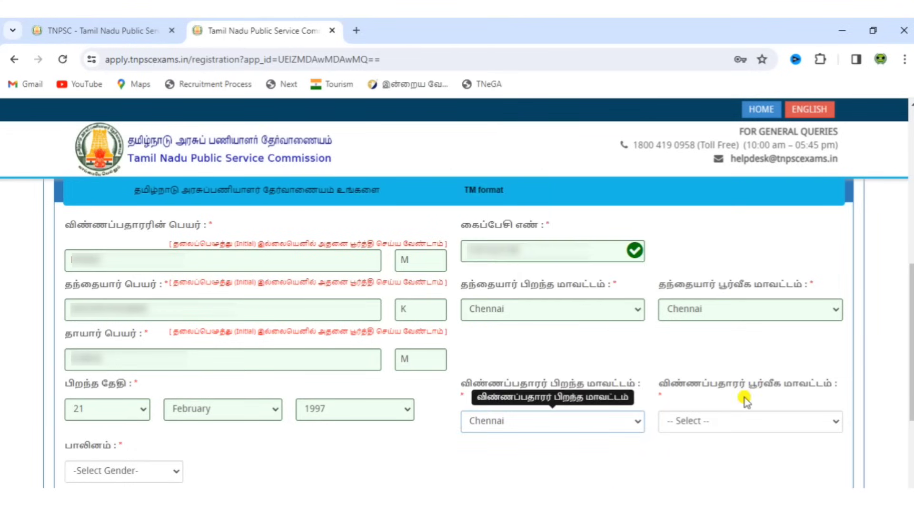
pyautogui.click(744, 421)
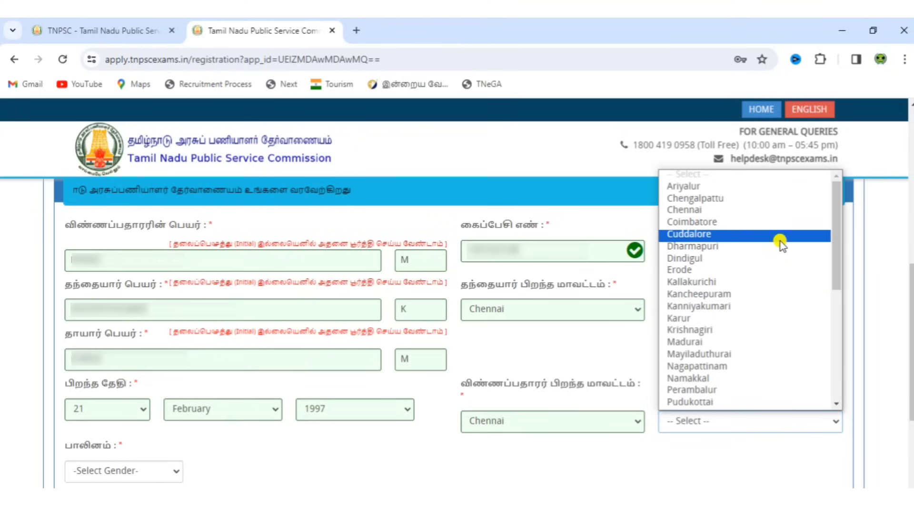
pyautogui.click(721, 209)
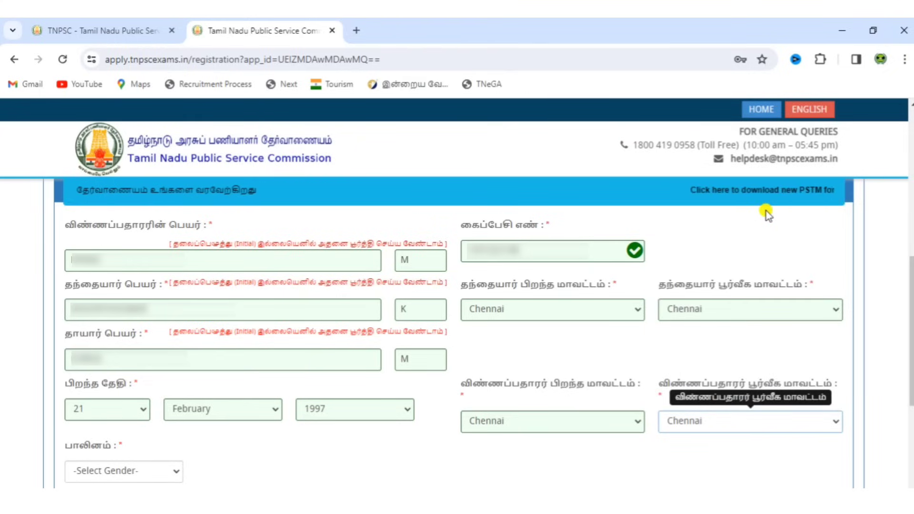
# Set the applicant's gender to Female and confirm it
pyautogui.scroll(-5, 548, 476)
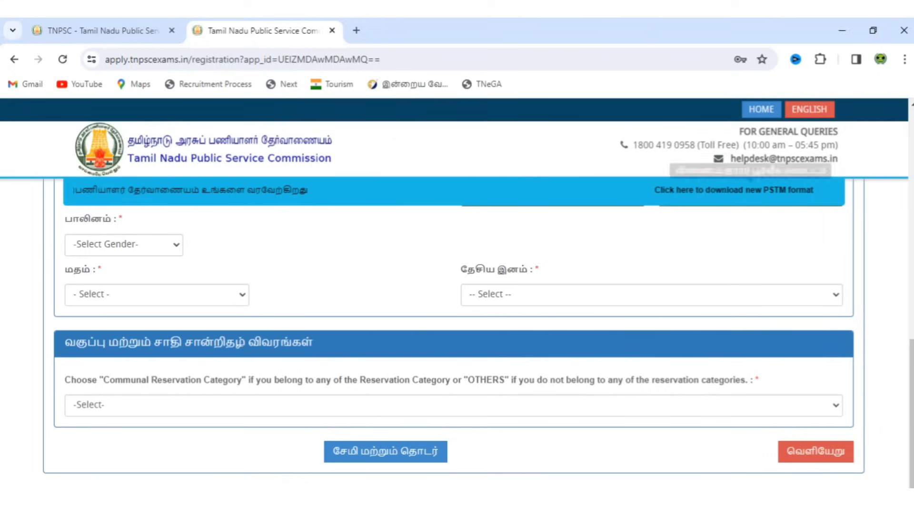
pyautogui.click(168, 244)
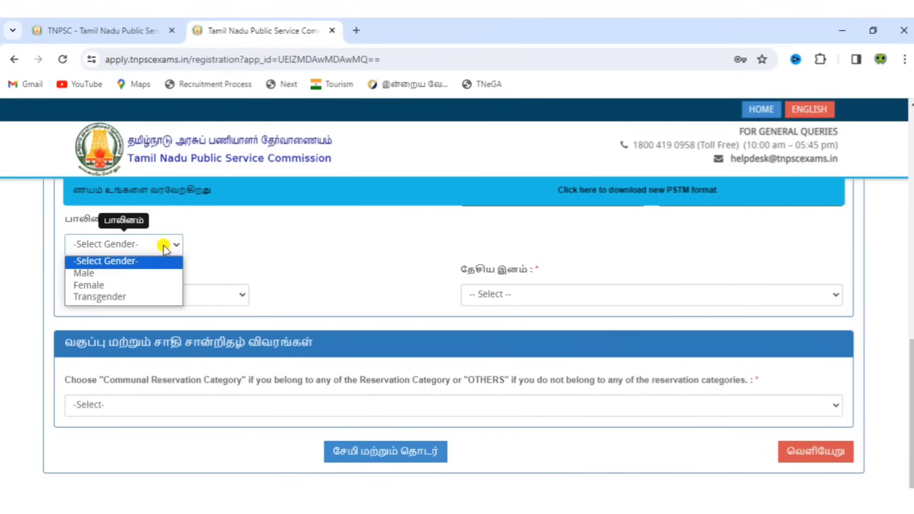
pyautogui.click(134, 285)
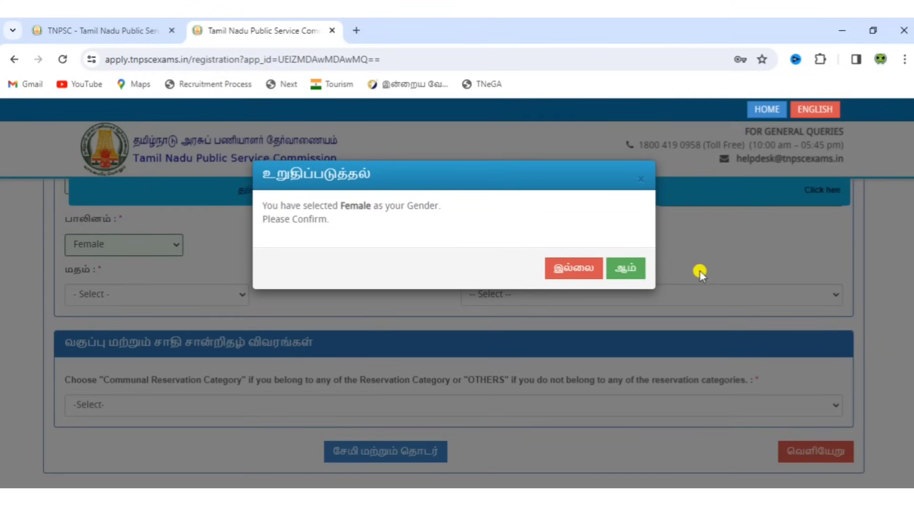
pyautogui.click(627, 269)
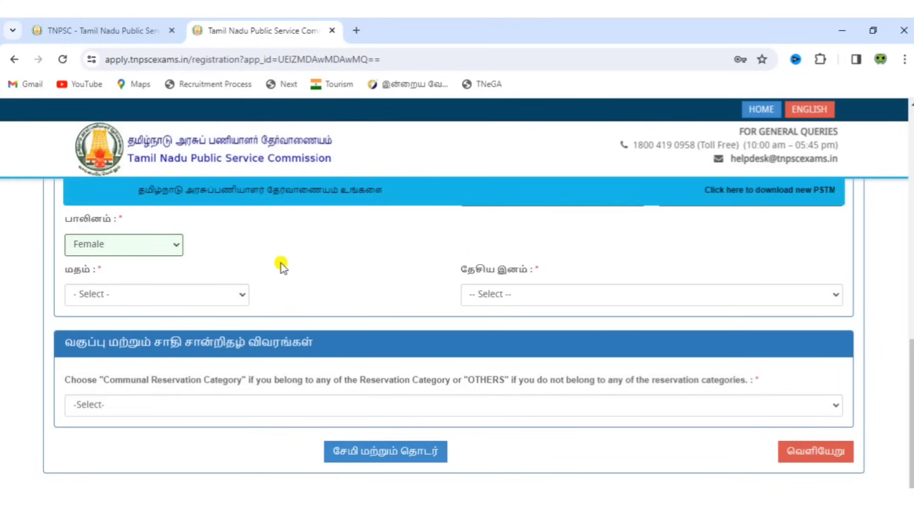
# Choose Hindu as religion and Citizen of India as nationality
pyautogui.click(179, 295)
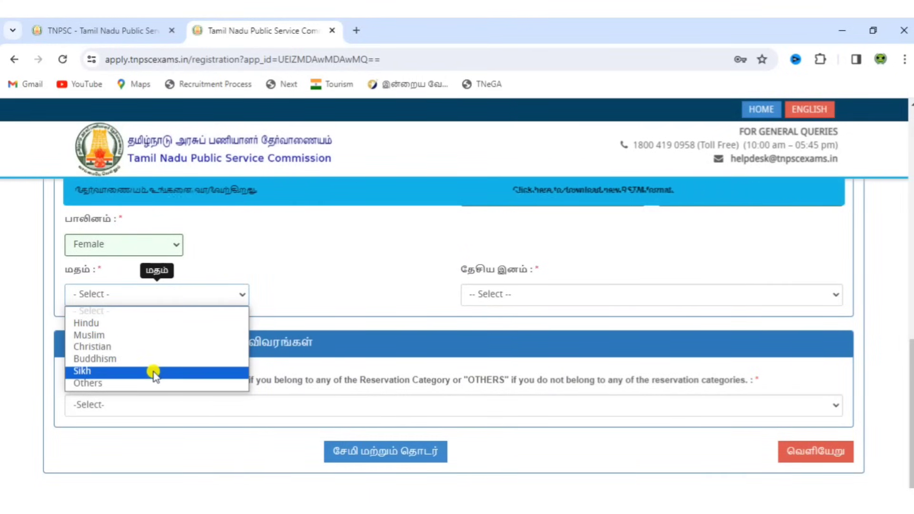
pyautogui.click(151, 323)
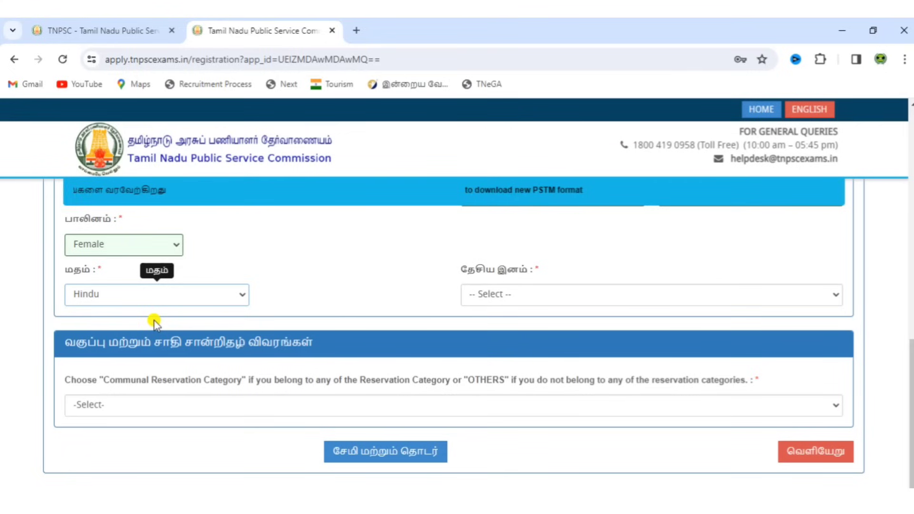
pyautogui.click(549, 299)
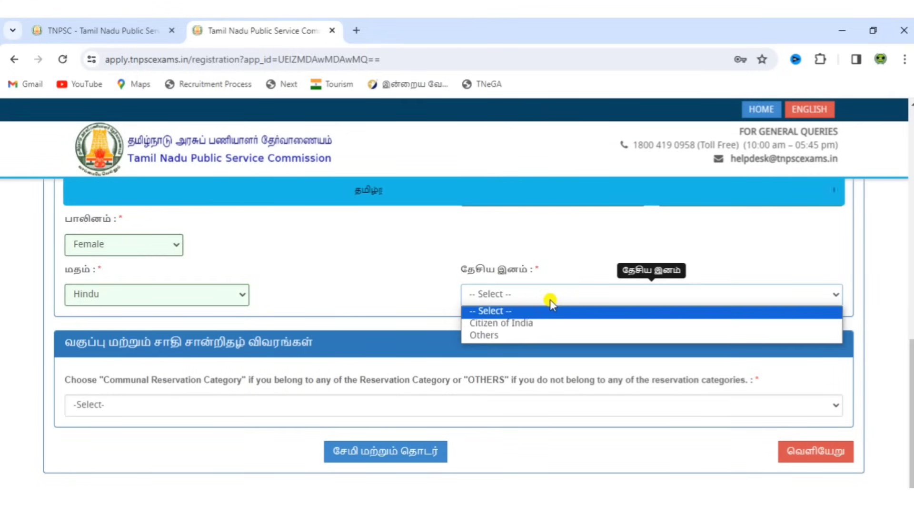
pyautogui.click(548, 325)
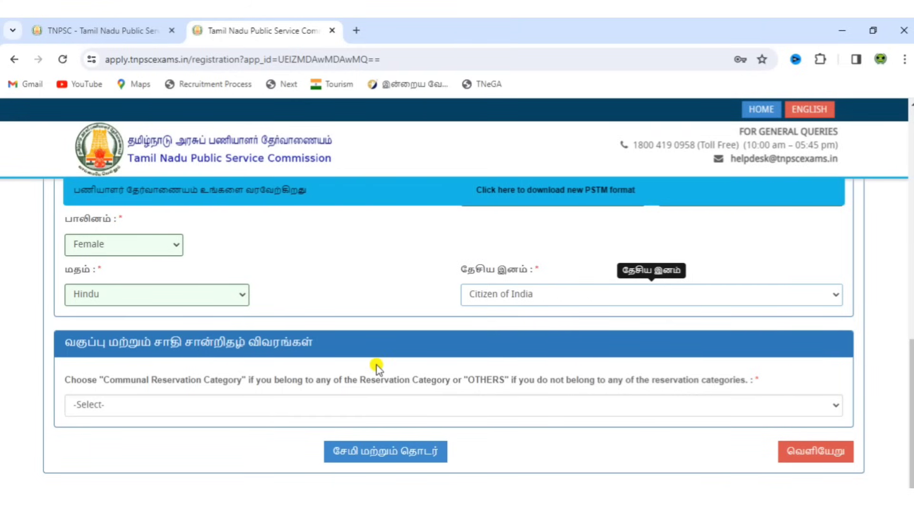
pyautogui.click(160, 408)
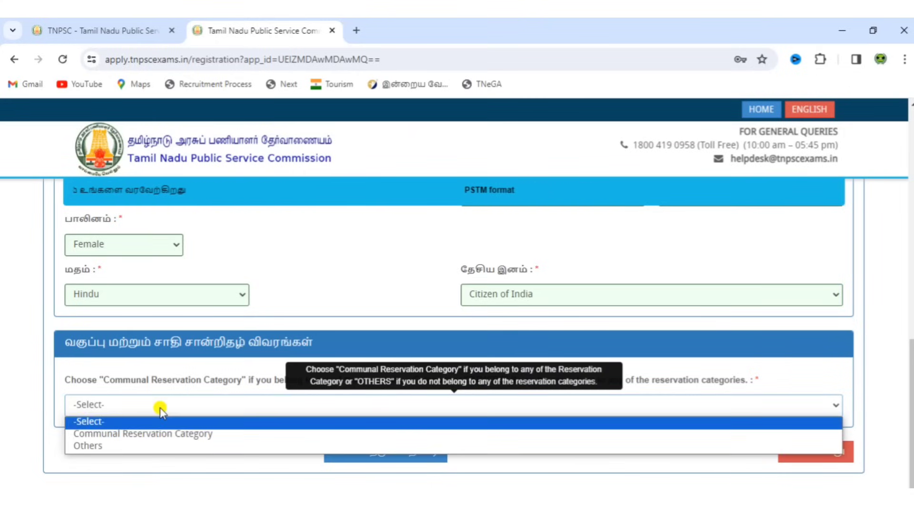
# Choose Communal Reservation Category and acknowledge the community certificate notice with சரி
pyautogui.click(162, 434)
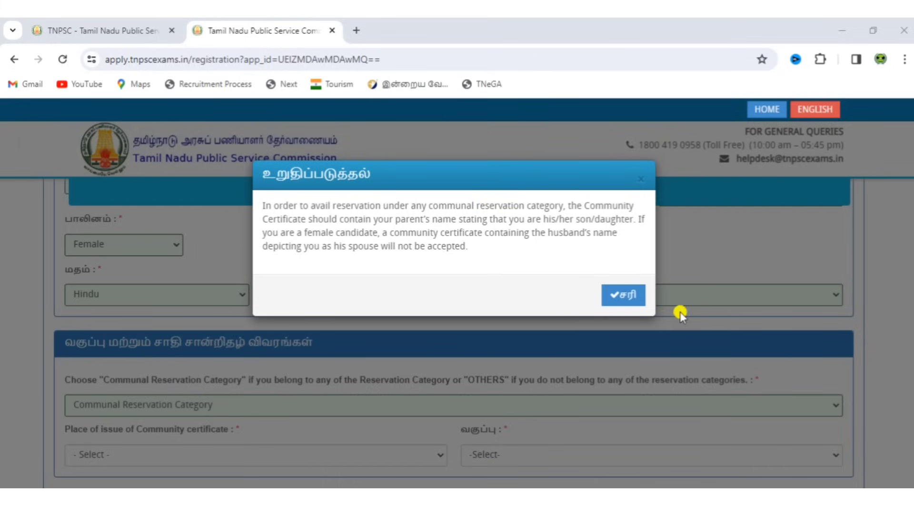
pyautogui.click(633, 294)
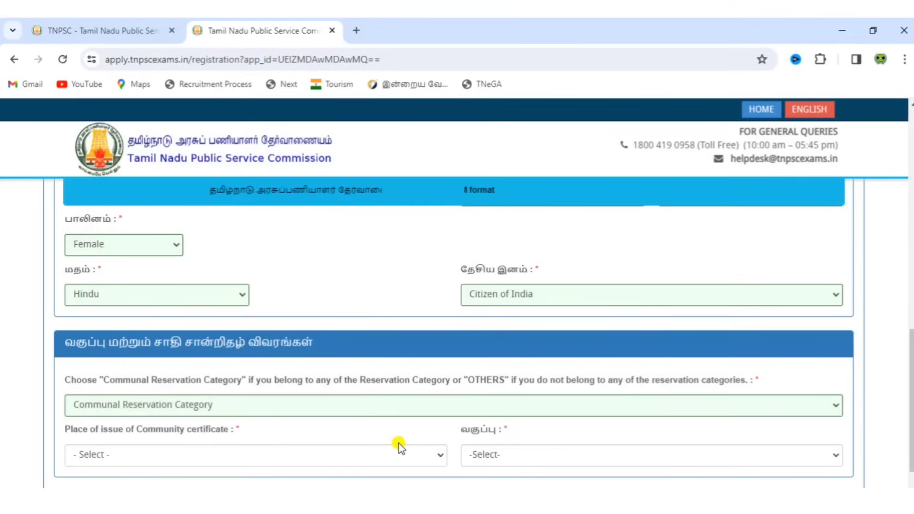
# Set certificate place of issue to Within TamilNadu and class to Backward Class (BC)
pyautogui.scroll(-1, 476, 444)
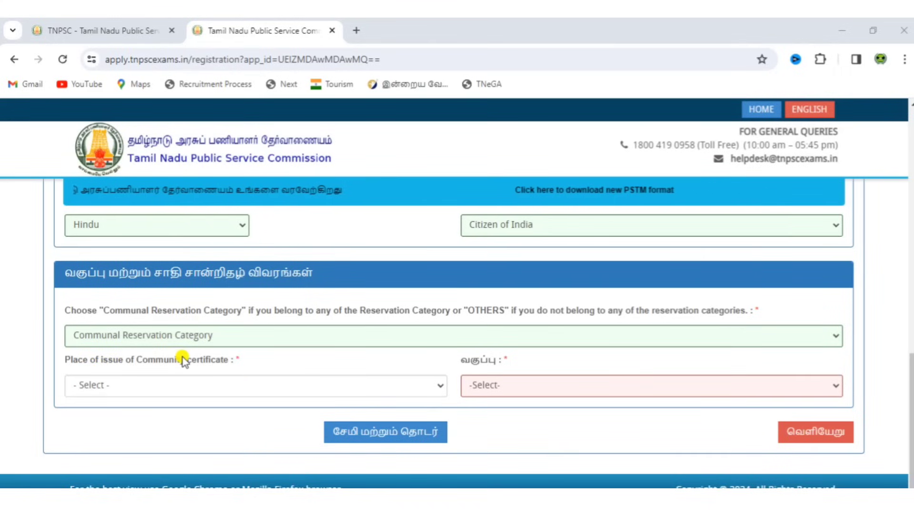
pyautogui.click(148, 384)
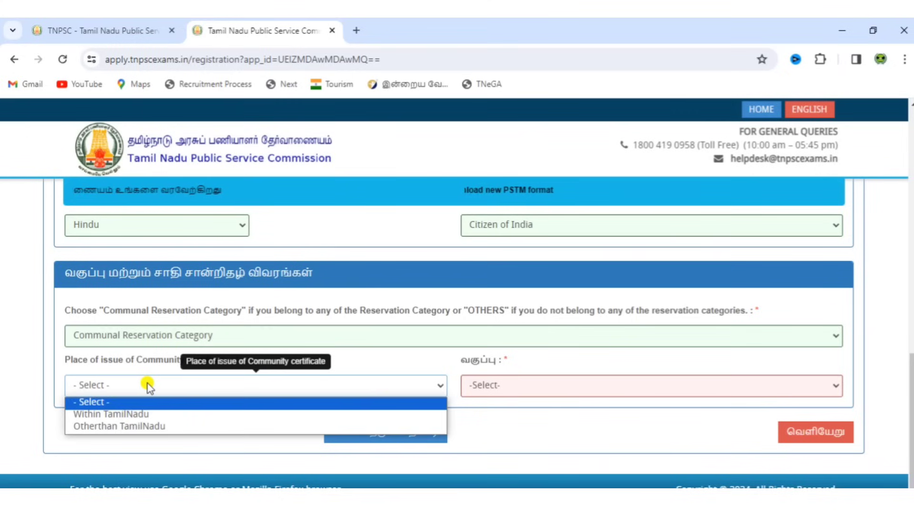
pyautogui.click(126, 415)
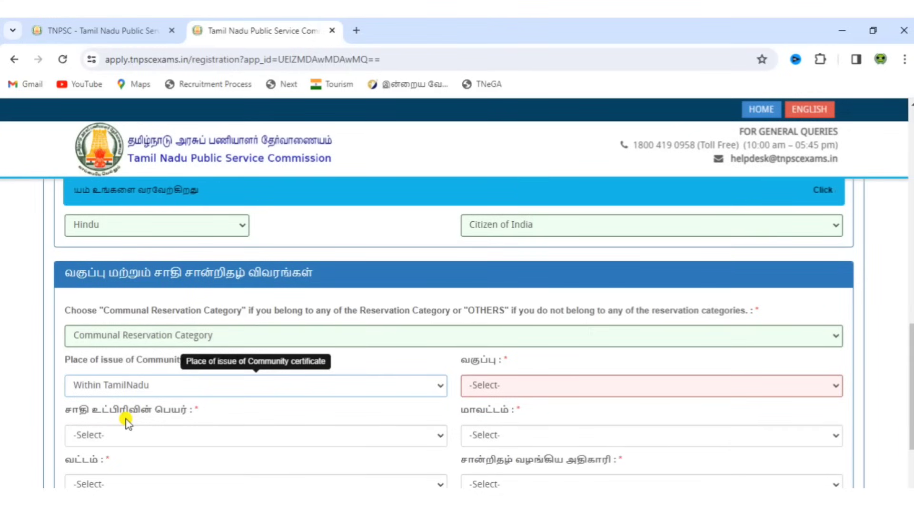
pyautogui.scroll(-3, 450, 390)
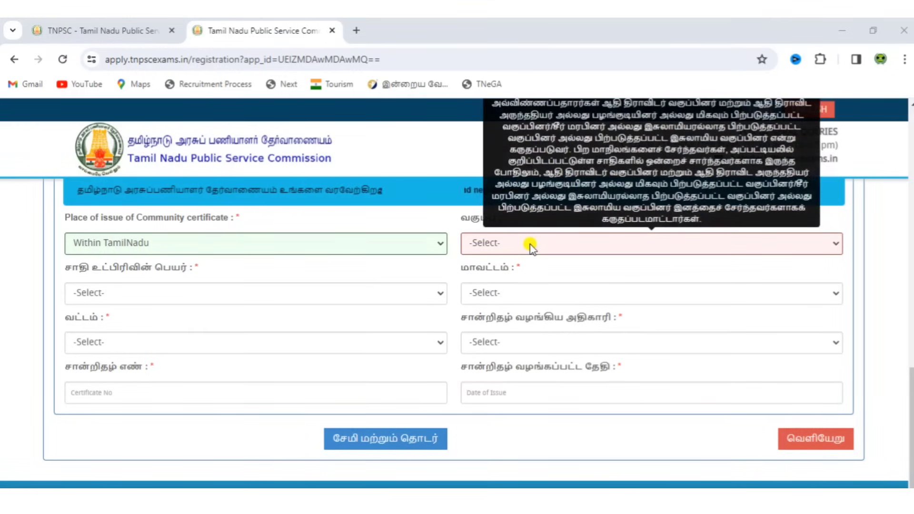
pyautogui.click(530, 243)
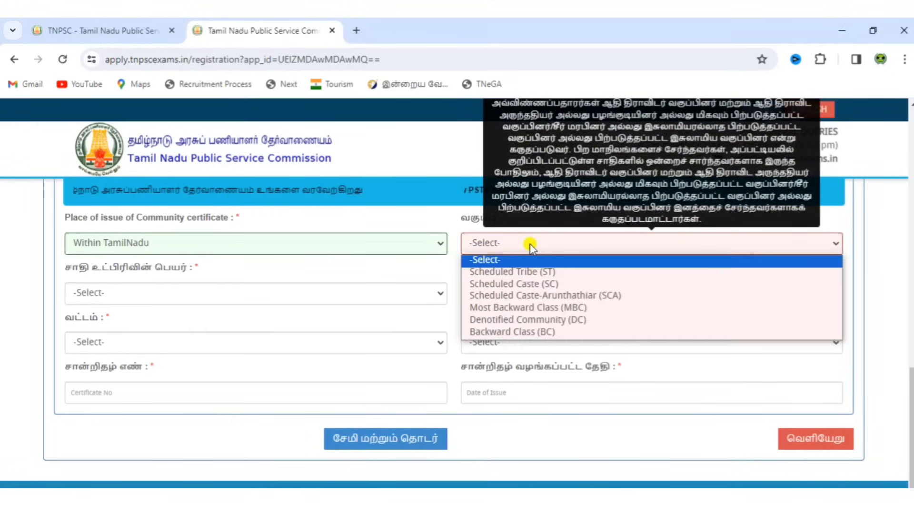
pyautogui.click(547, 332)
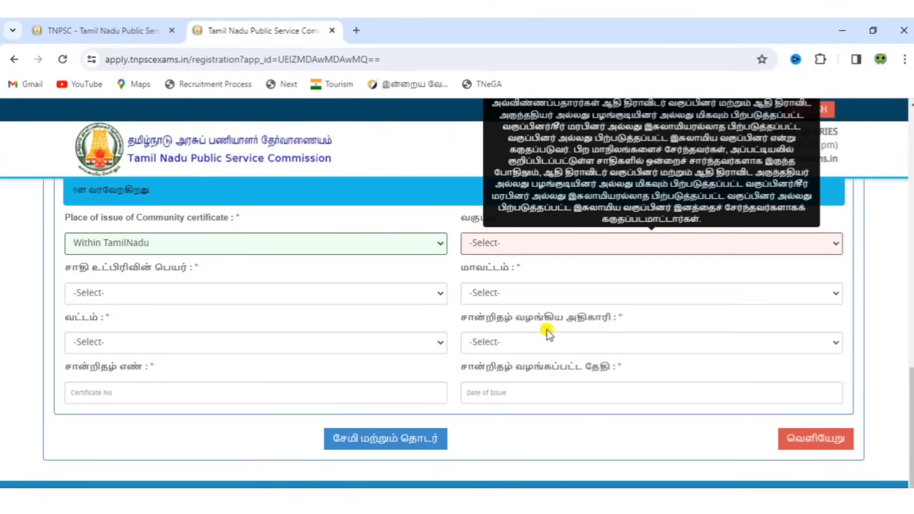
# Set the caste subdivision to Vania Chettiar
pyautogui.click(157, 293)
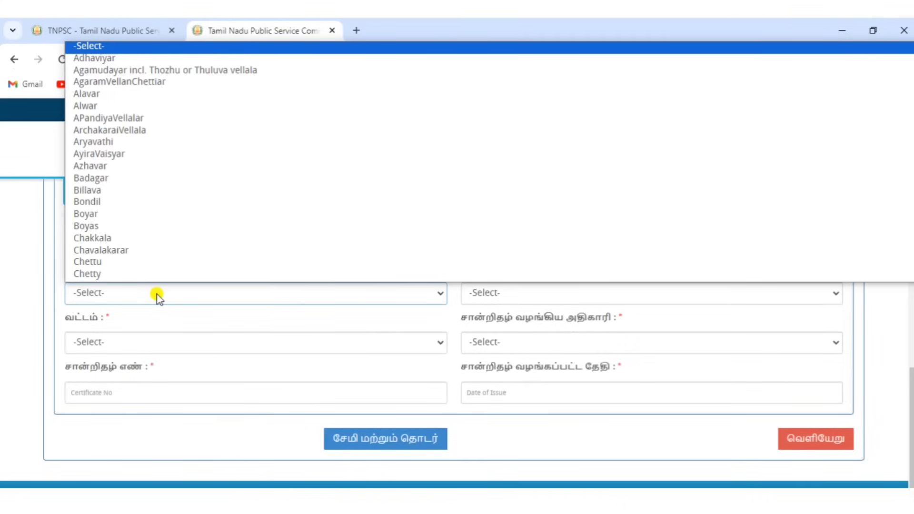
pyautogui.write('van')
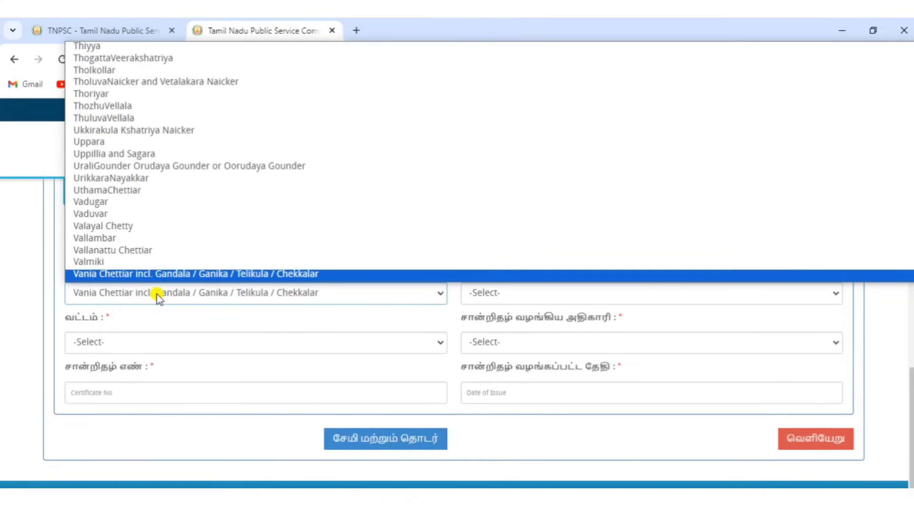
pyautogui.press('Down')
pyautogui.press('Up')
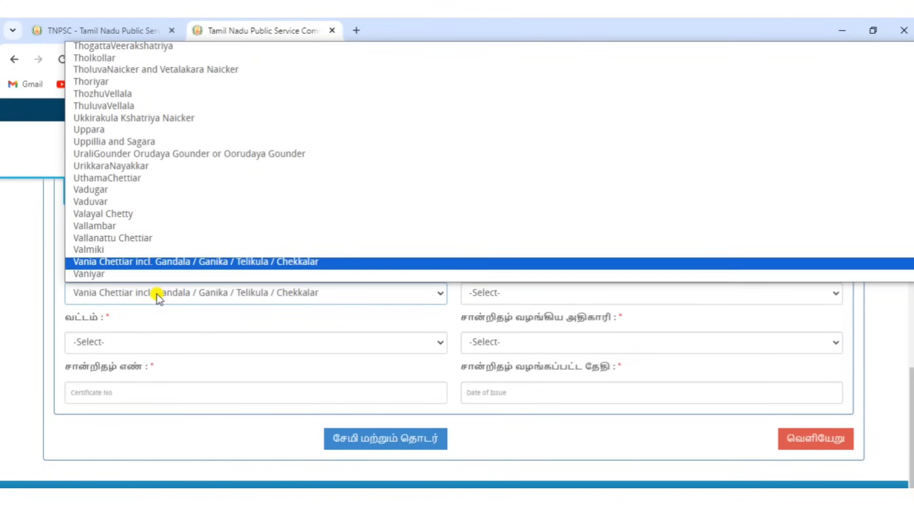
pyautogui.press('Return')
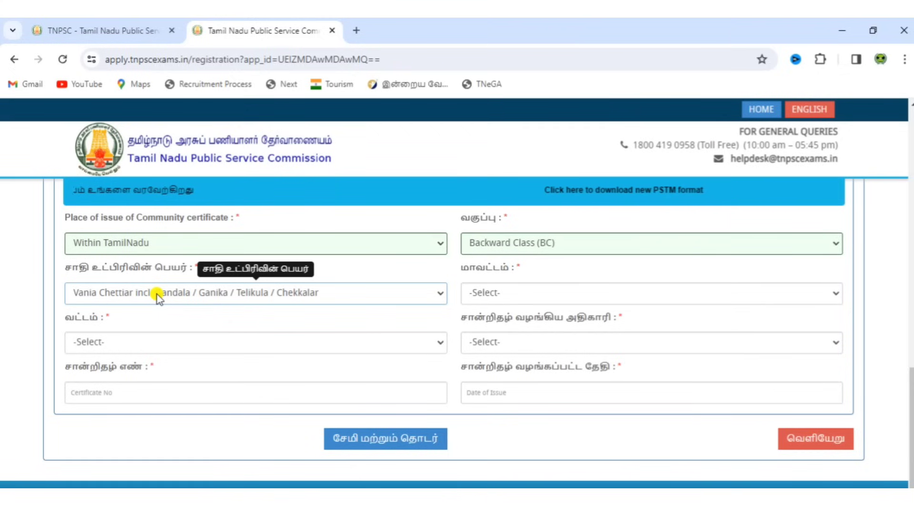
pyautogui.click(393, 319)
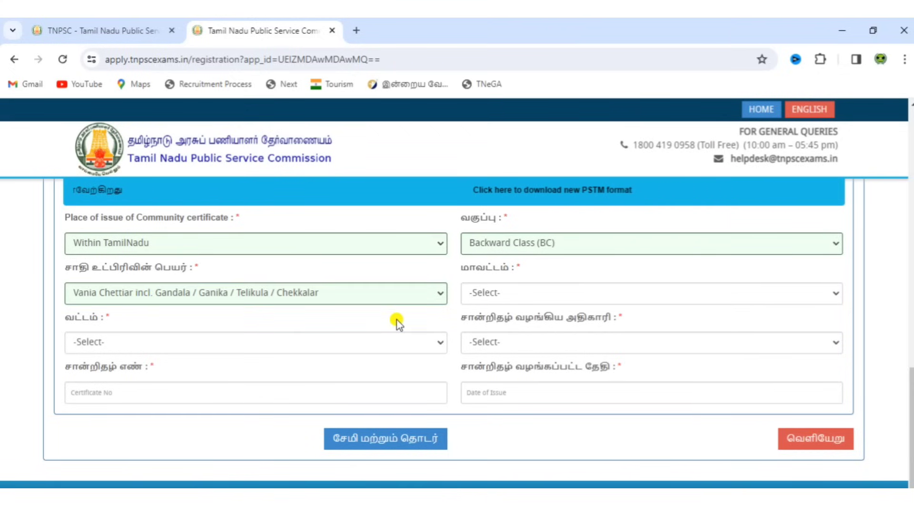
# Set district Chennai, taluk Madhavaram, and issuing officer ZONAL DEPUTY TAHSILDAR for the community certificate
pyautogui.click(515, 294)
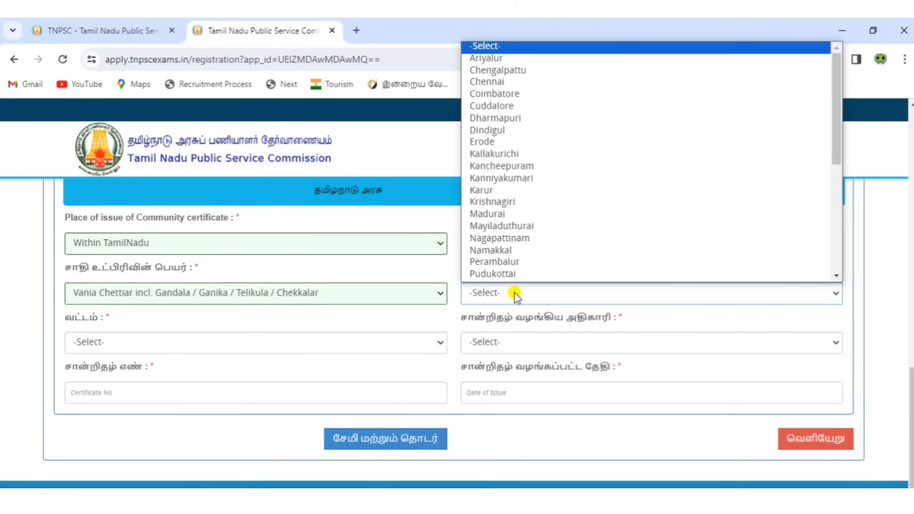
pyautogui.click(506, 82)
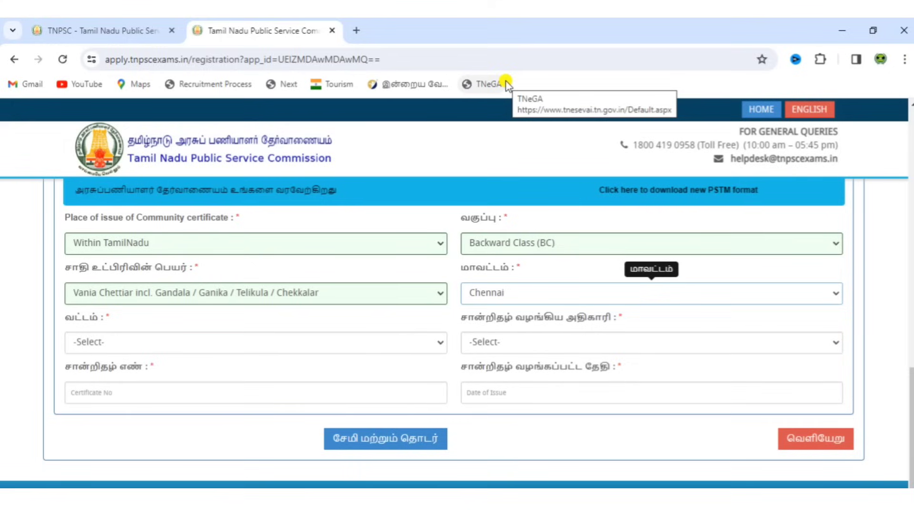
pyautogui.click(192, 342)
pyautogui.press('m')
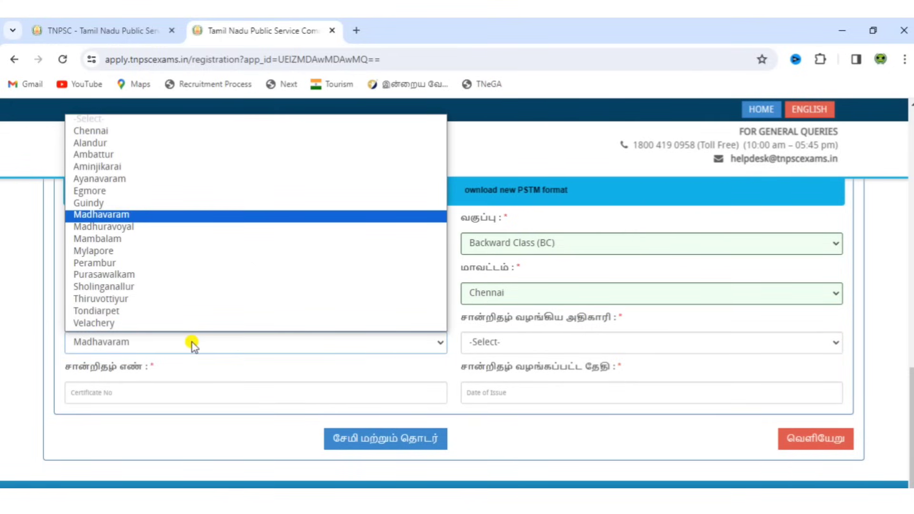
pyautogui.press('Return')
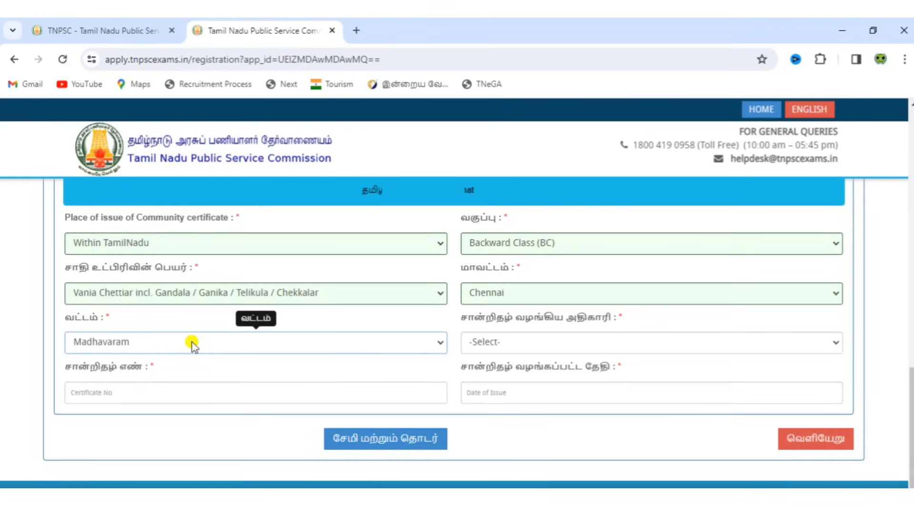
pyautogui.click(531, 341)
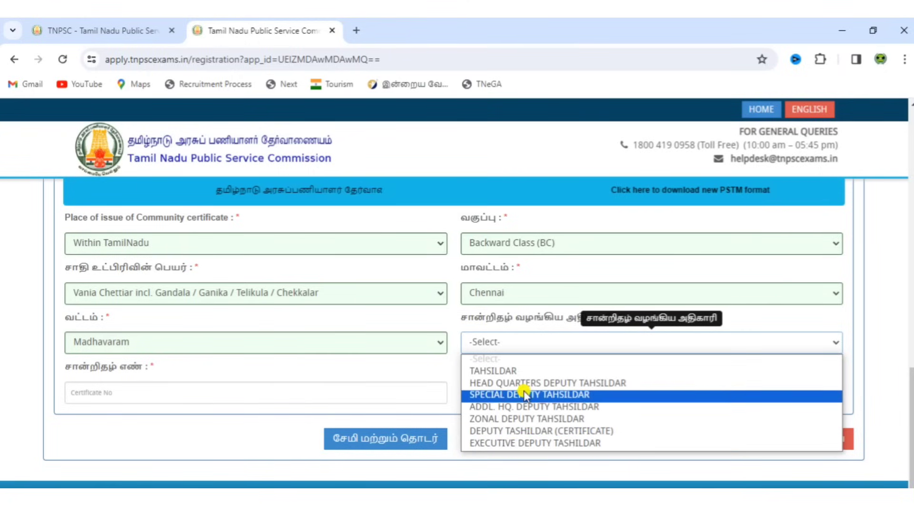
pyautogui.click(528, 419)
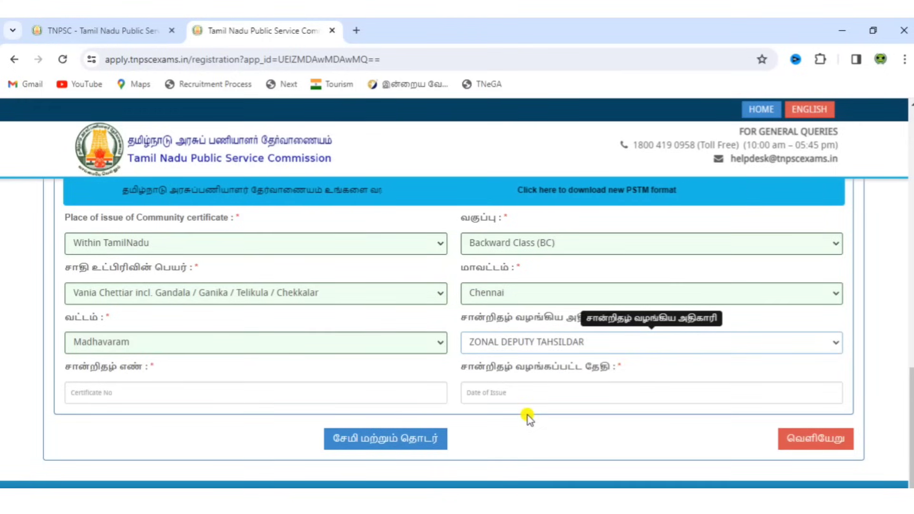
# Pick 27 December 2019 as the certificate's issue date and save the community details
pyautogui.click(150, 391)
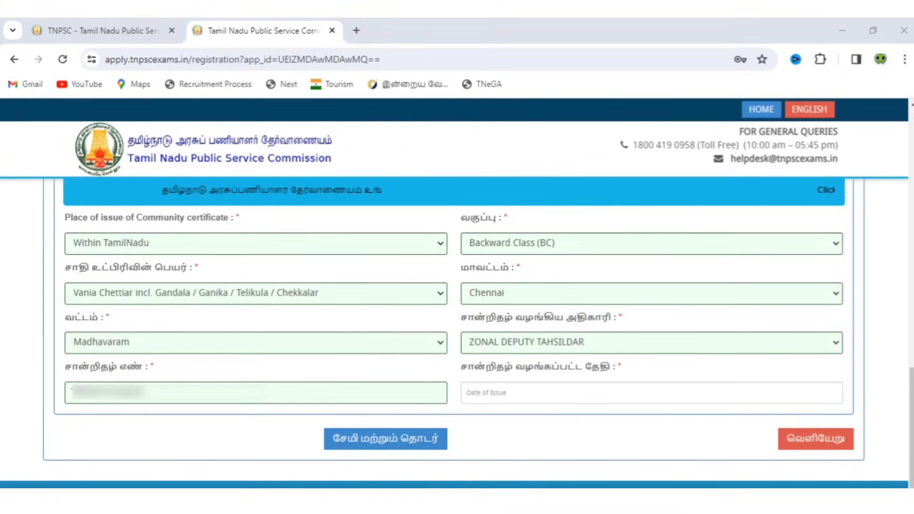
pyautogui.click(544, 395)
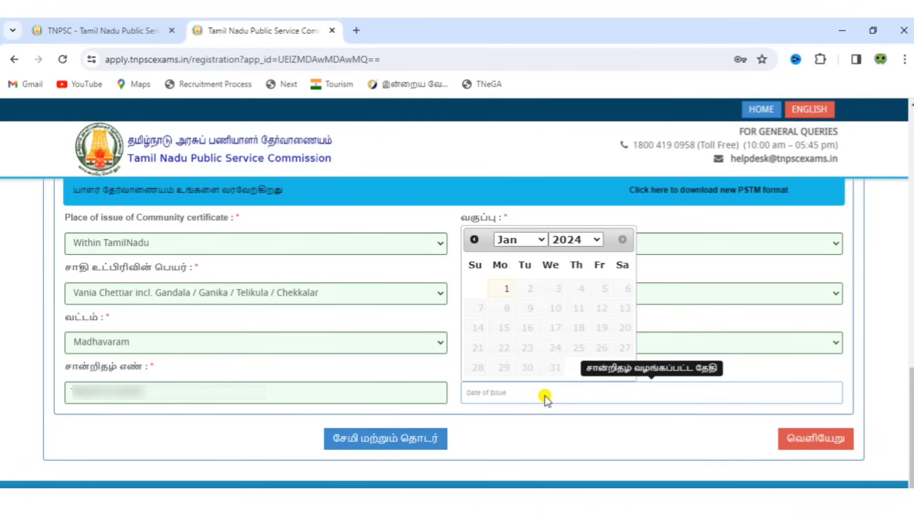
pyautogui.click(580, 240)
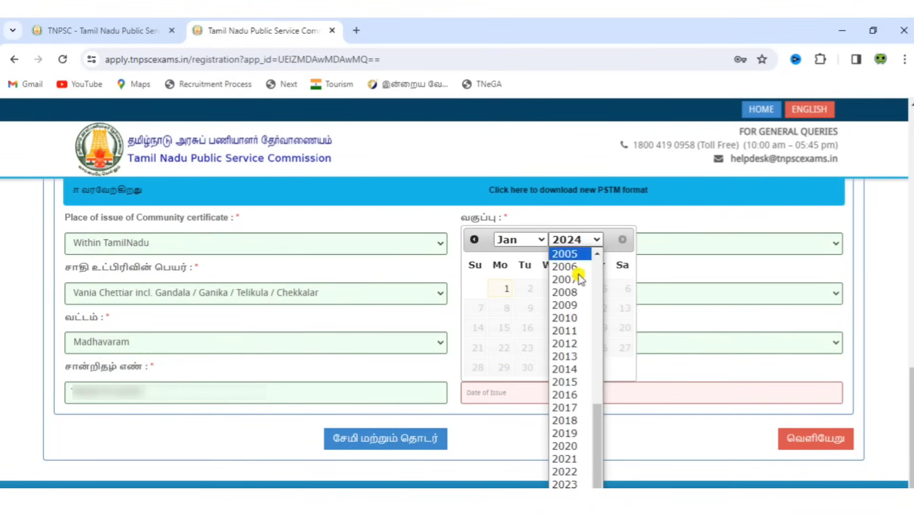
pyautogui.click(581, 434)
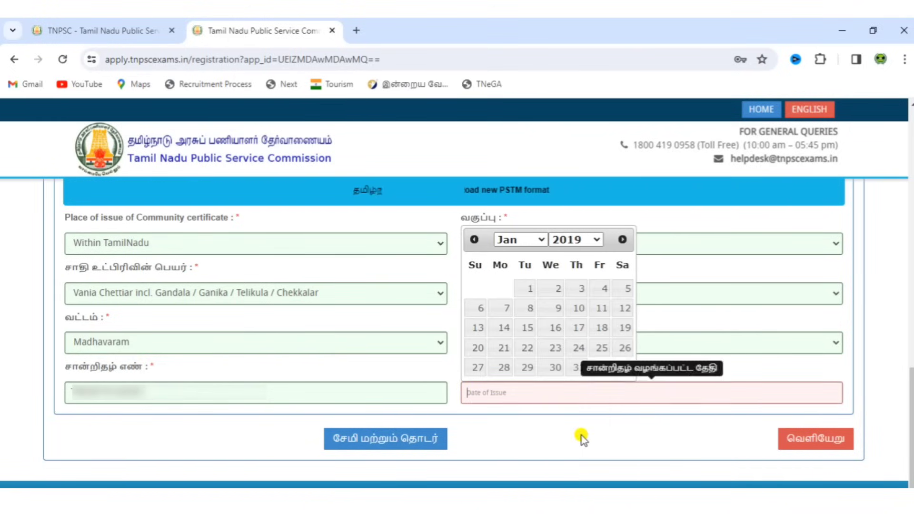
pyautogui.click(522, 243)
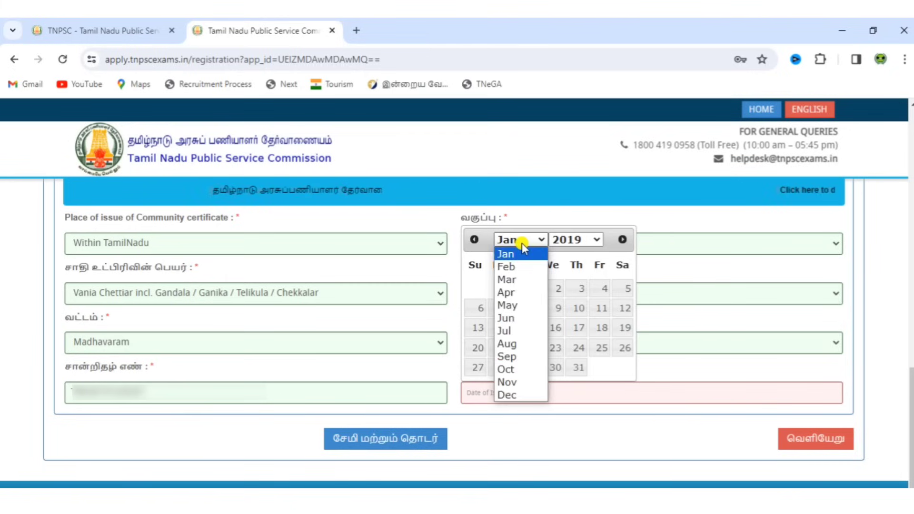
pyautogui.click(526, 396)
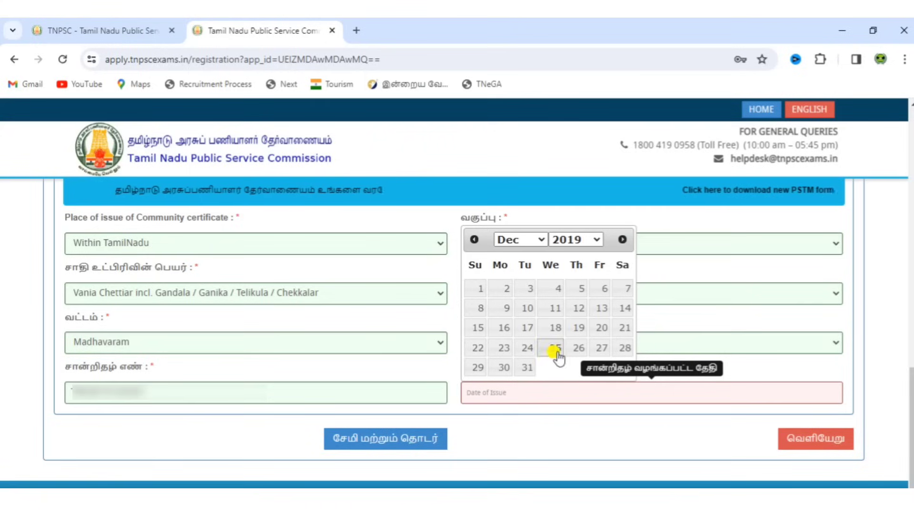
pyautogui.click(600, 348)
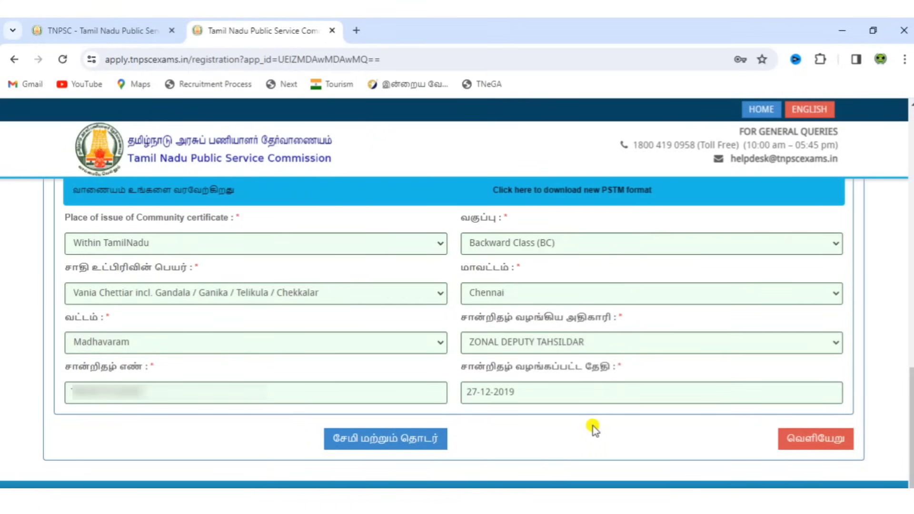
pyautogui.click(381, 437)
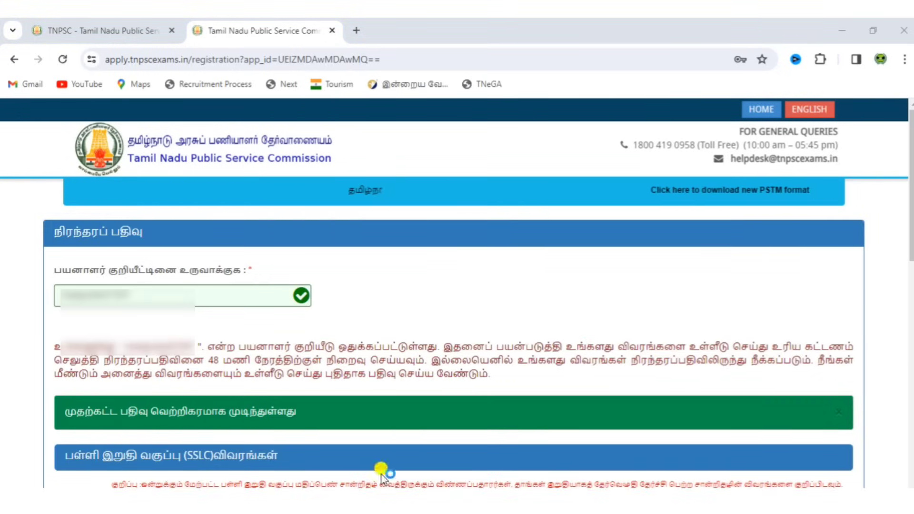
# Scroll to the SSLC section and acknowledge the warning about entering only correct details
pyautogui.scroll(-5, 394, 422)
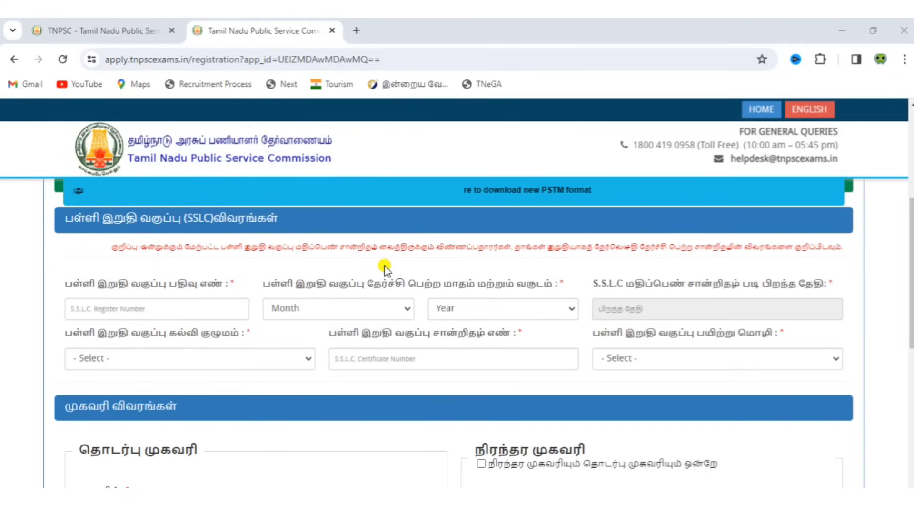
pyautogui.click(149, 311)
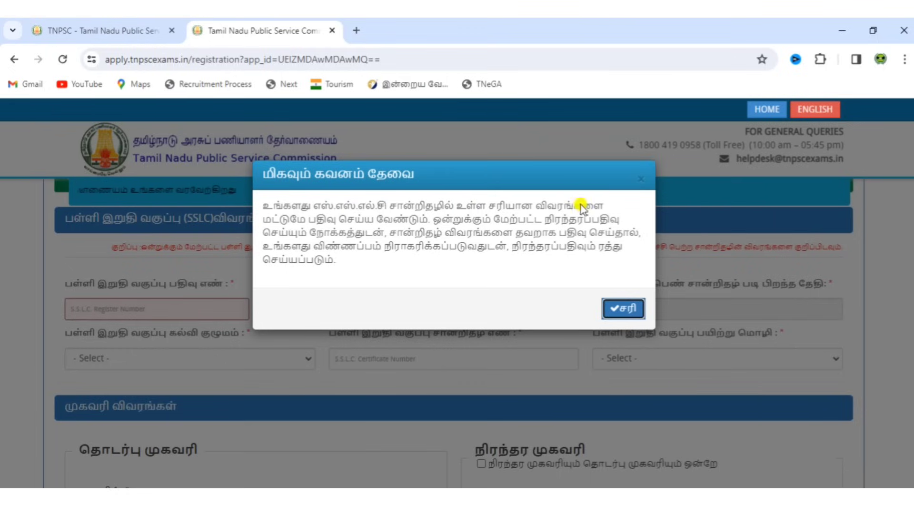
pyautogui.click(623, 309)
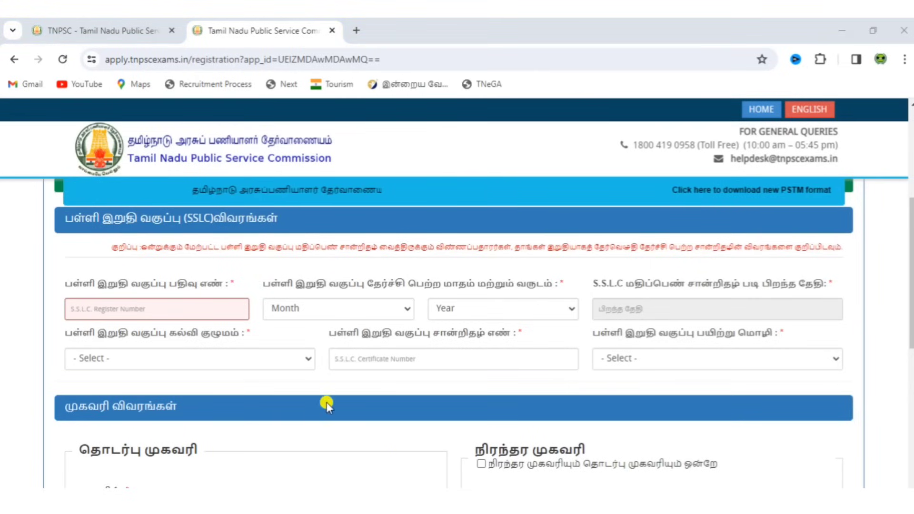
# Enter the SSLC register number and set the passing month and year to May 2013
pyautogui.click(165, 314)
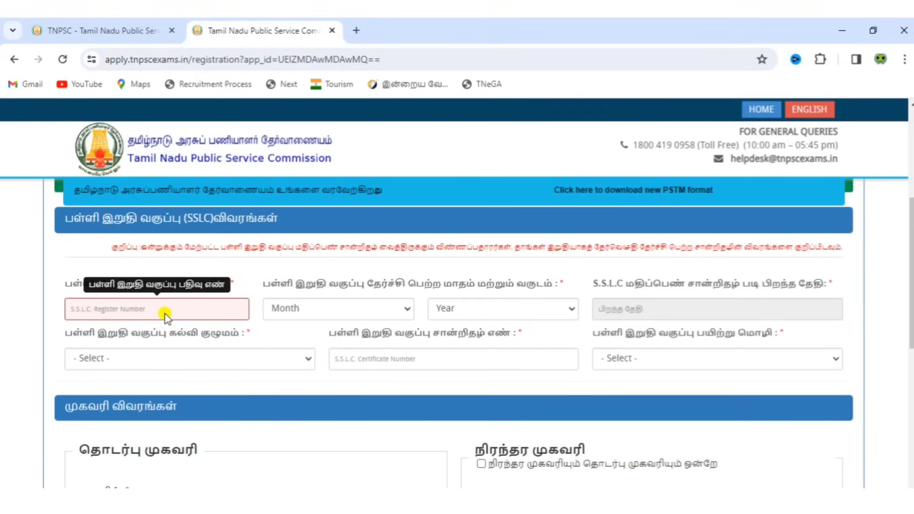
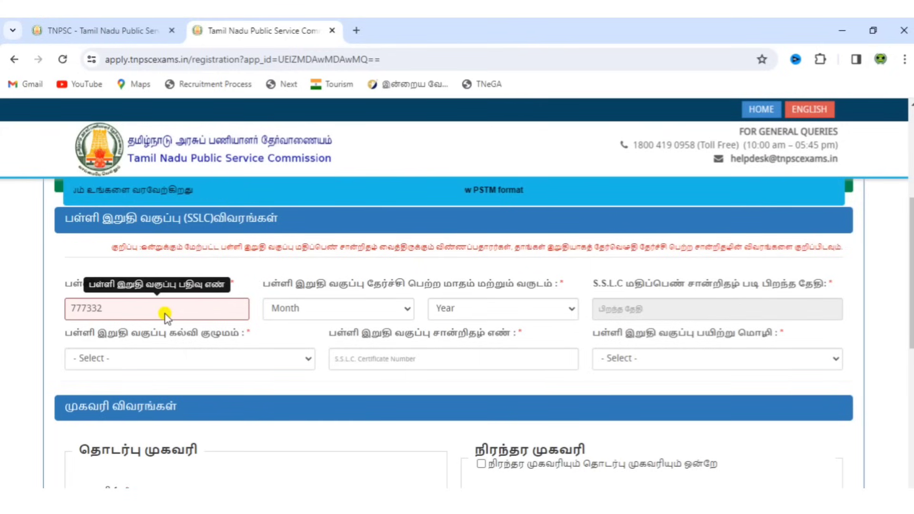
pyautogui.click(13, 304)
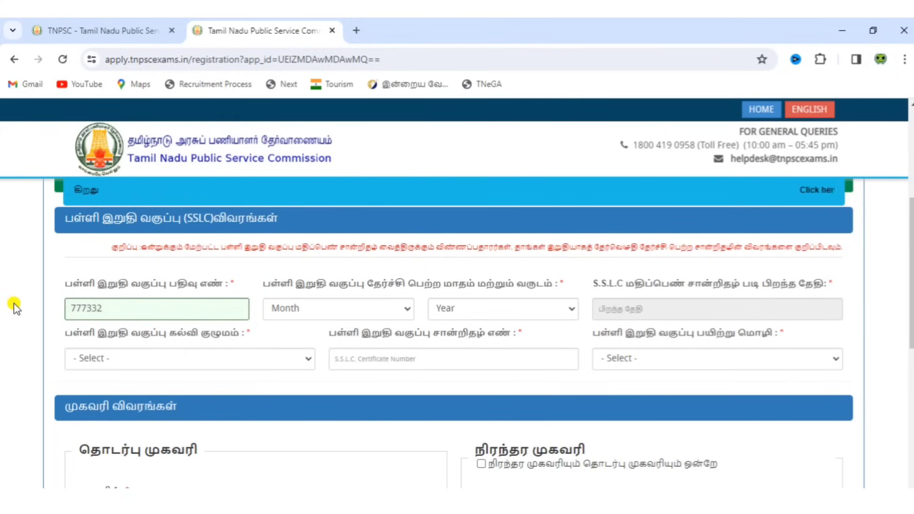
pyautogui.click(337, 310)
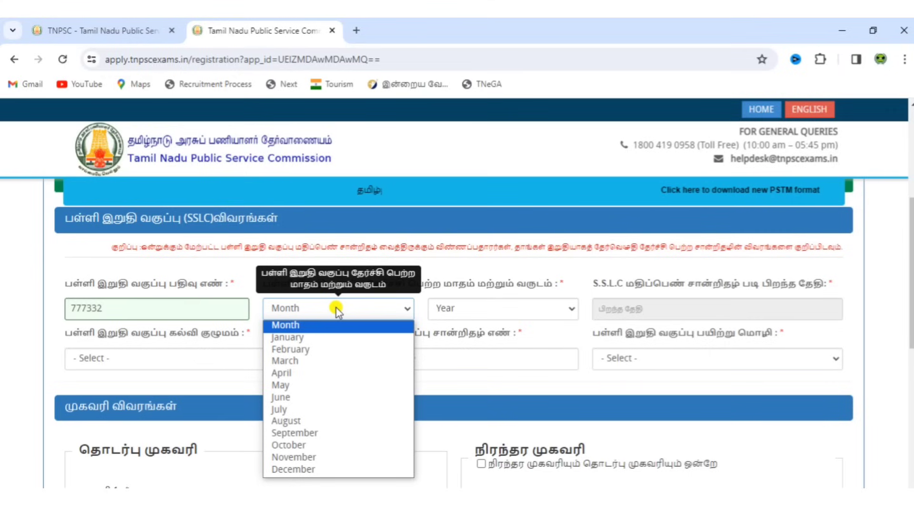
pyautogui.click(315, 385)
pyautogui.click(530, 308)
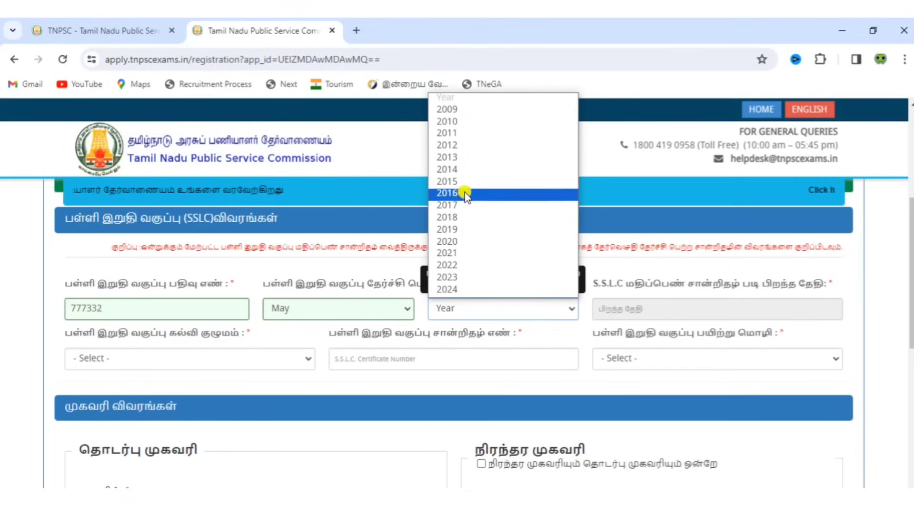
pyautogui.click(460, 159)
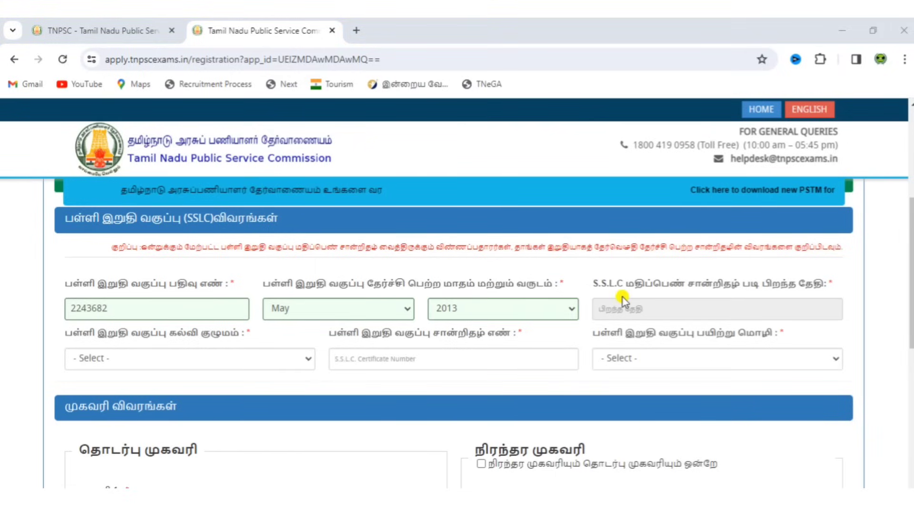
# Set the date of birth to 21 February 1997 in the calendar
pyautogui.click(777, 315)
pyautogui.click(718, 334)
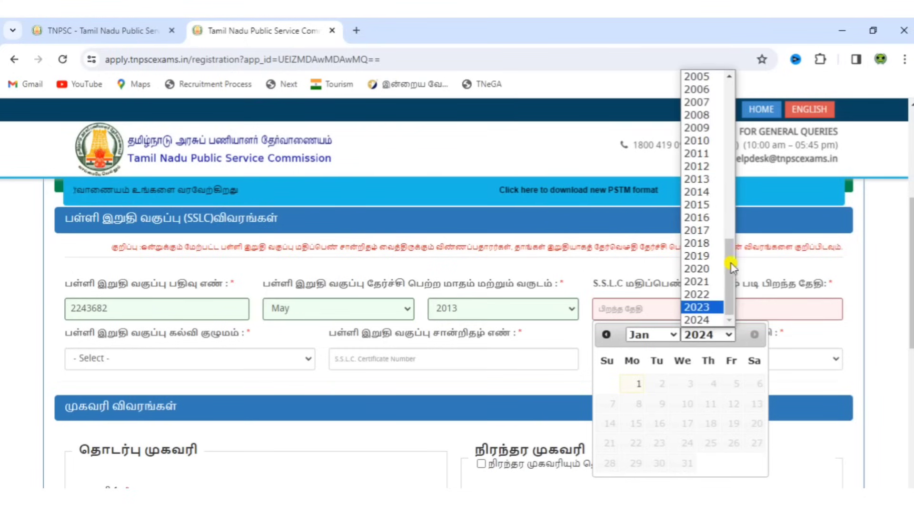
pyautogui.moveTo(731, 245); pyautogui.dragTo(732, 210)
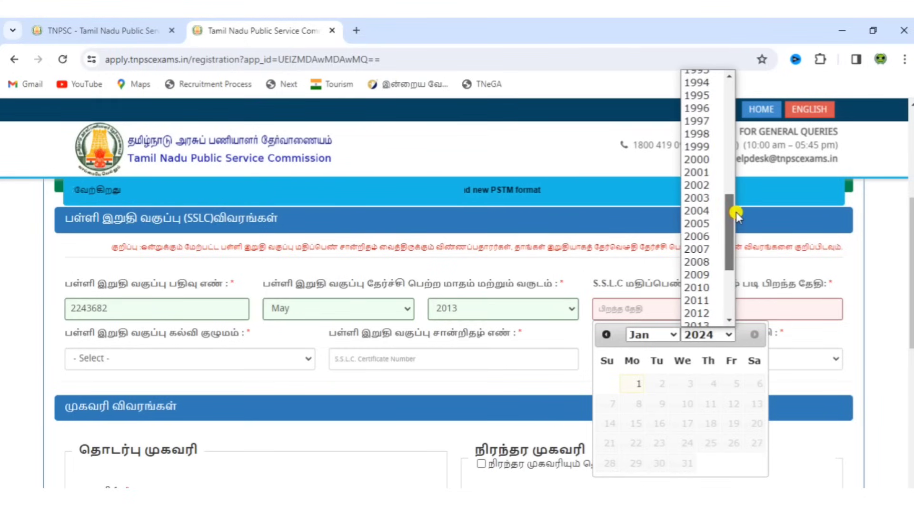
pyautogui.click(698, 120)
pyautogui.click(649, 334)
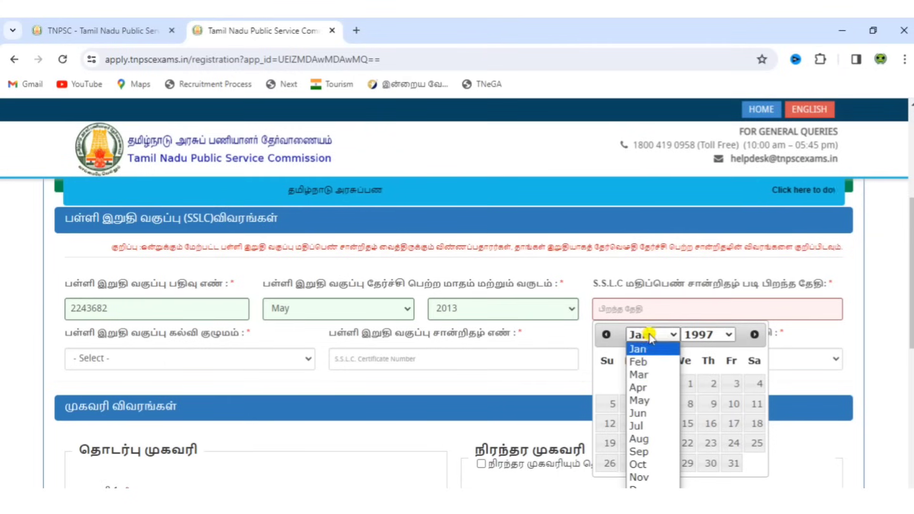
pyautogui.click(650, 363)
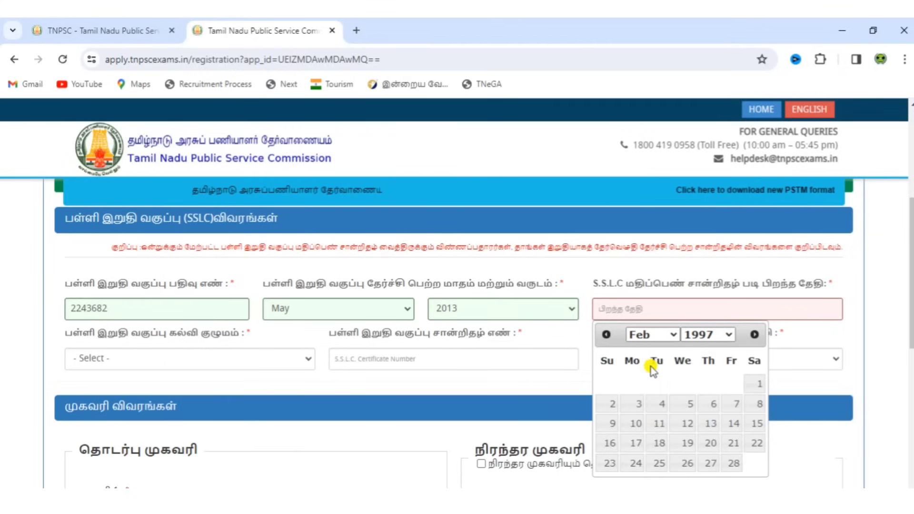
pyautogui.click(731, 447)
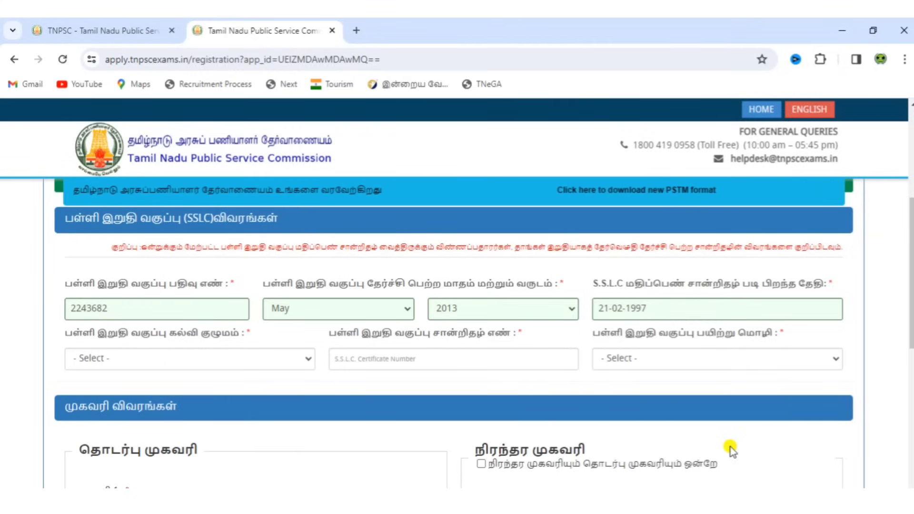
pyautogui.click(217, 365)
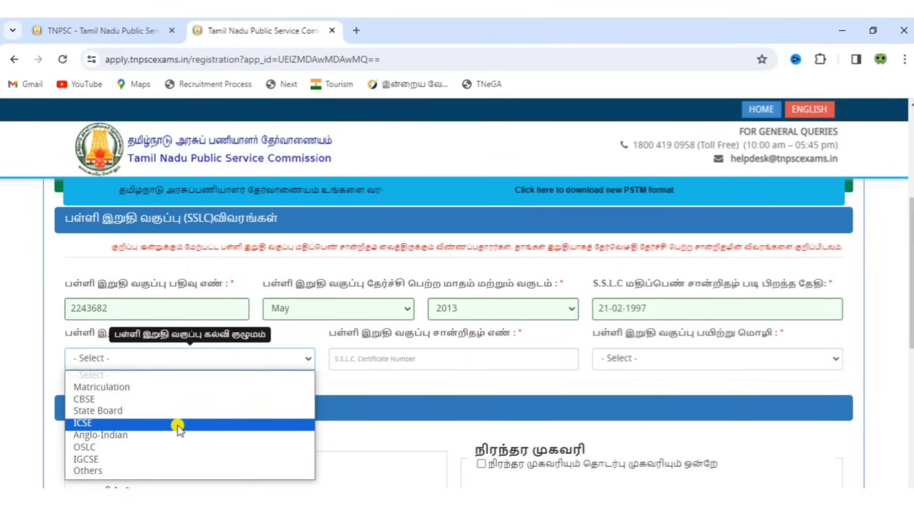
# Choose Matriculation as the board, enter the certificate number, and select ENGLISH as study medium
pyautogui.click(157, 388)
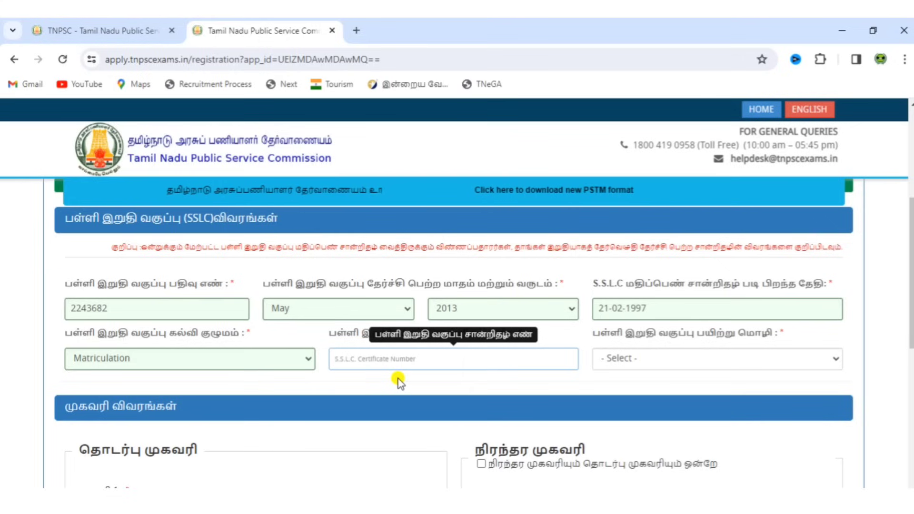
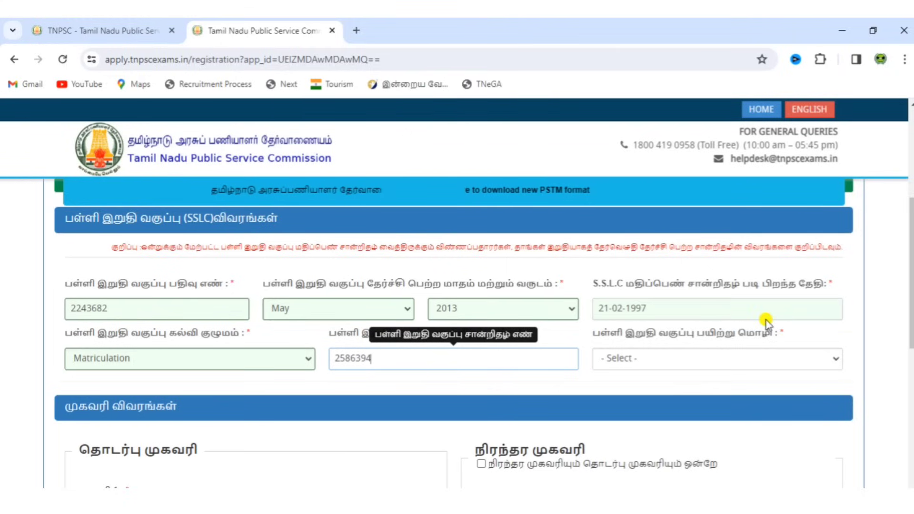
pyautogui.click(748, 355)
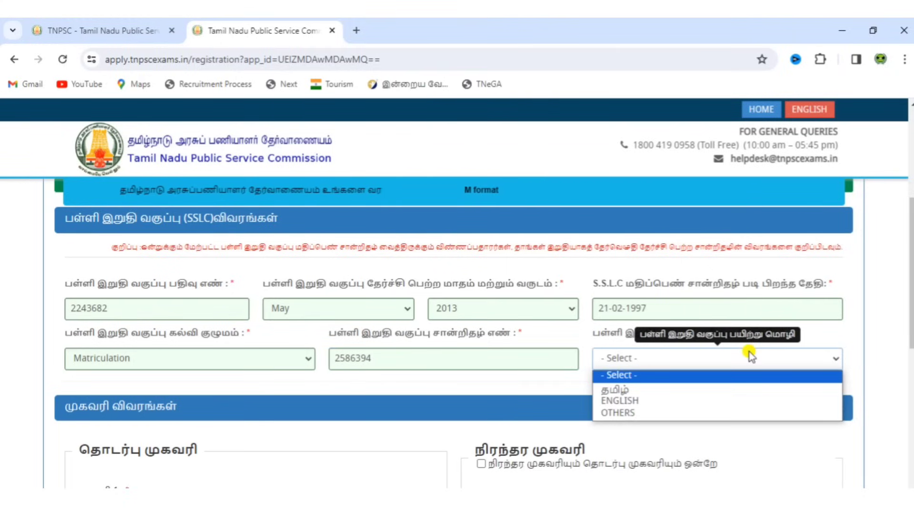
pyautogui.click(748, 357)
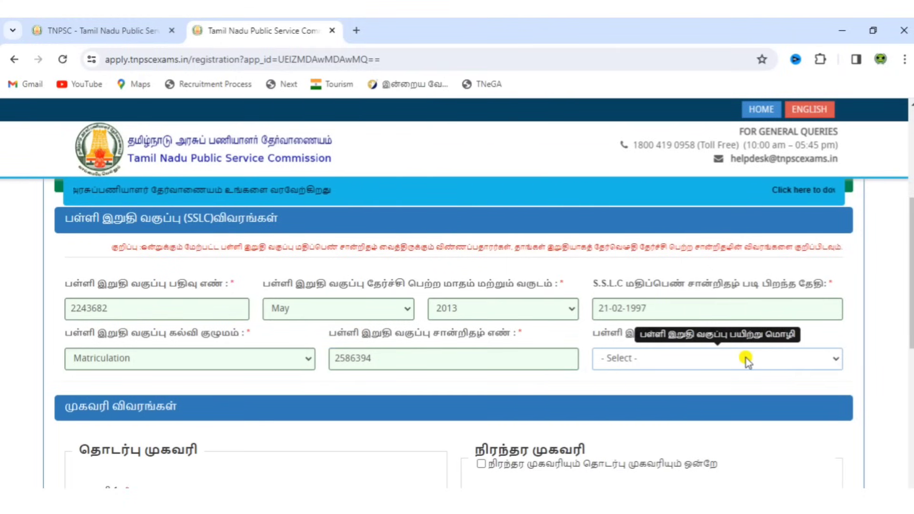
pyautogui.click(745, 358)
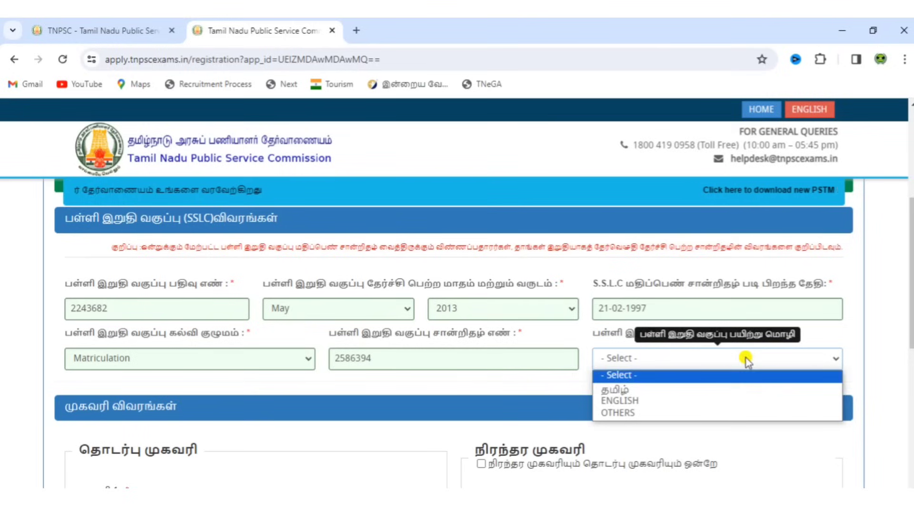
pyautogui.click(688, 401)
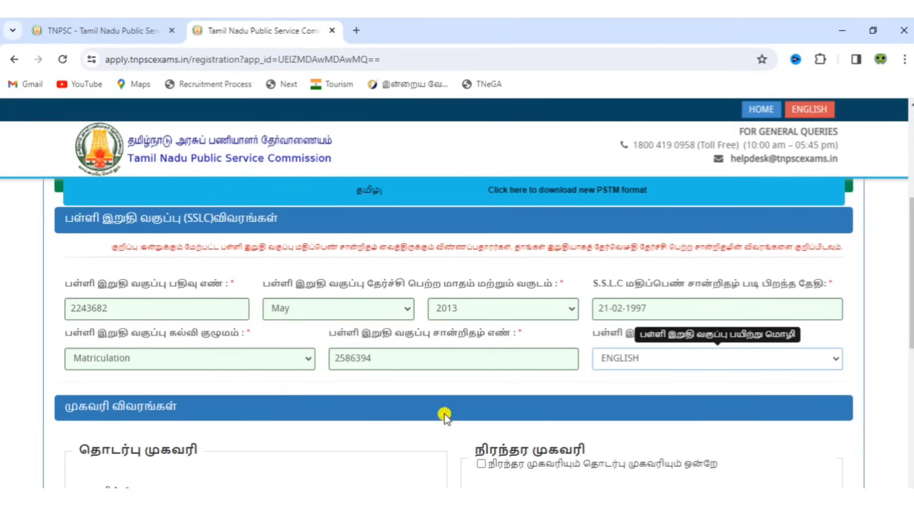
# Fill in the two contact address lines and the town
pyautogui.scroll(-4, 717, 359)
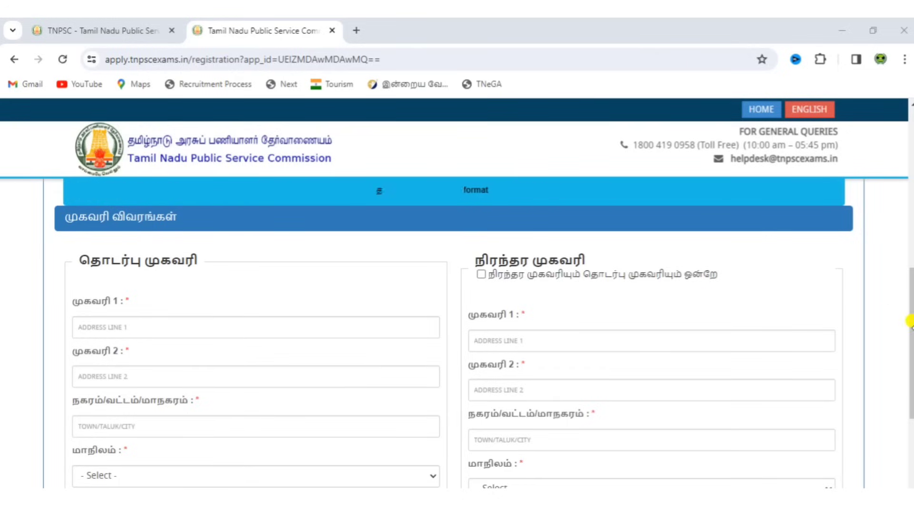
pyautogui.moveTo(910, 334); pyautogui.dragTo(911, 340)
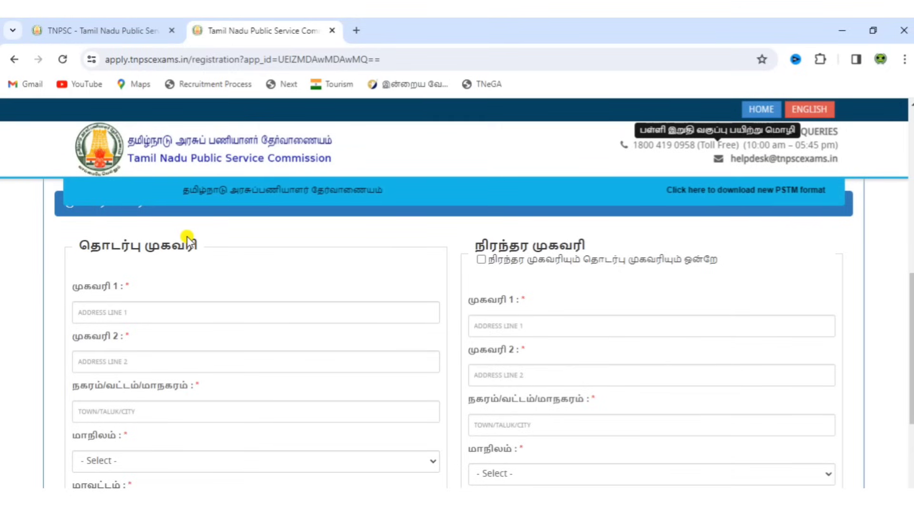
pyautogui.click(132, 313)
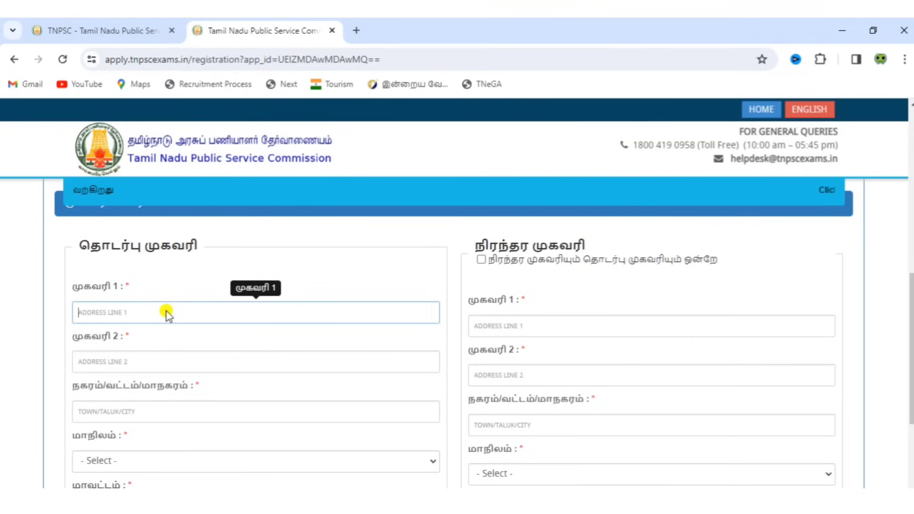
pyautogui.click(118, 365)
pyautogui.click(118, 366)
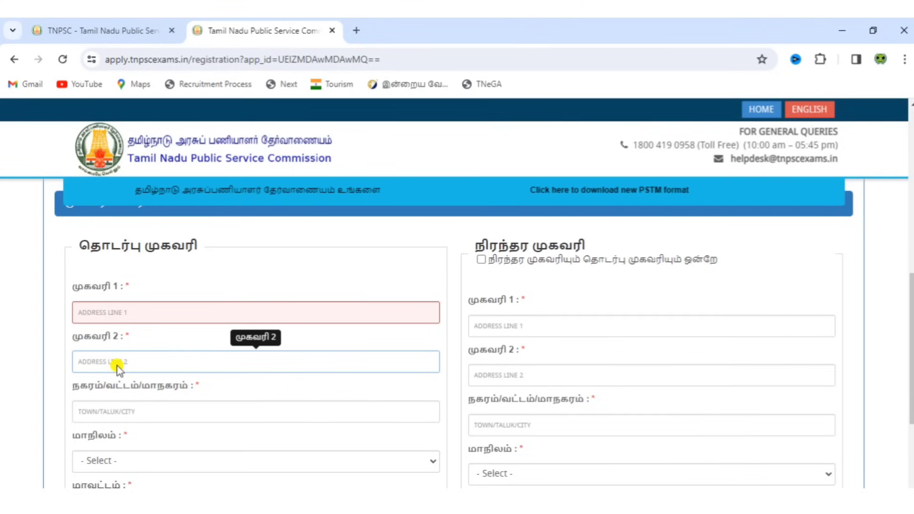
pyautogui.click(133, 413)
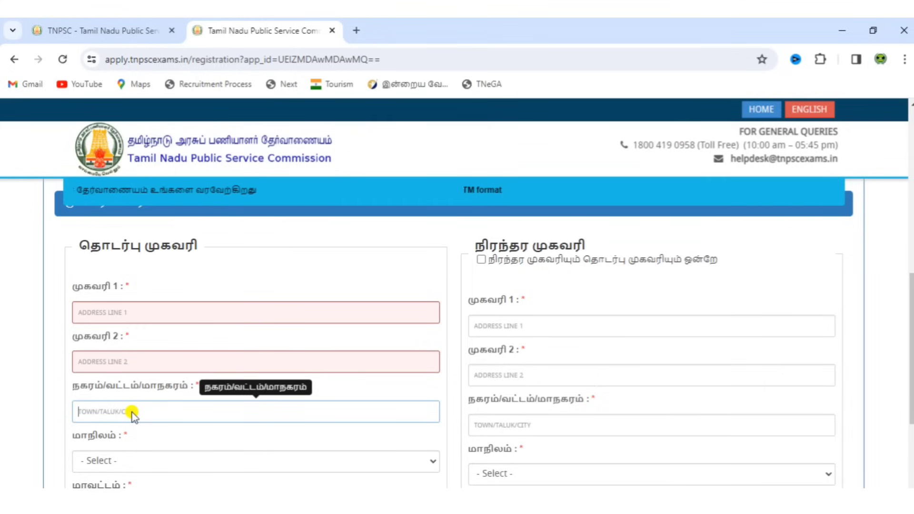
# Select Tamil Nadu as the state and Thiruvannamalai as the district
pyautogui.click(130, 462)
pyautogui.press('Down')
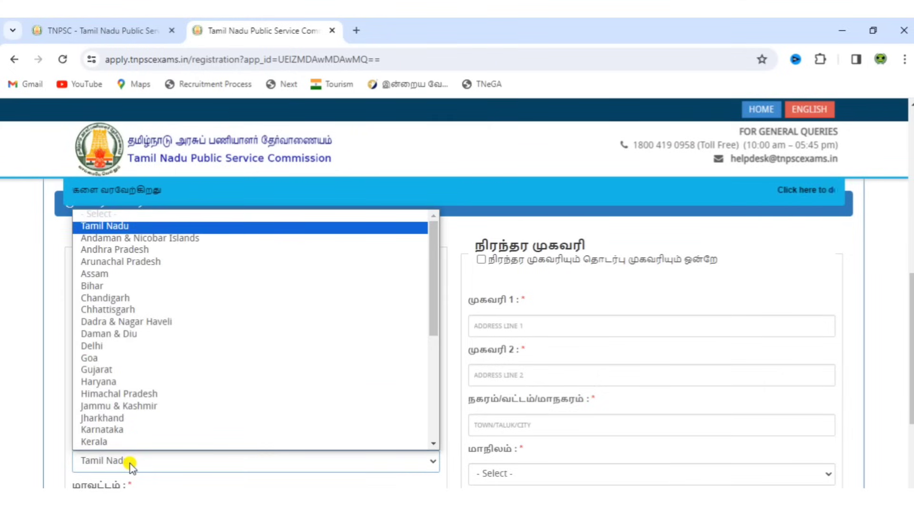
pyautogui.click(130, 463)
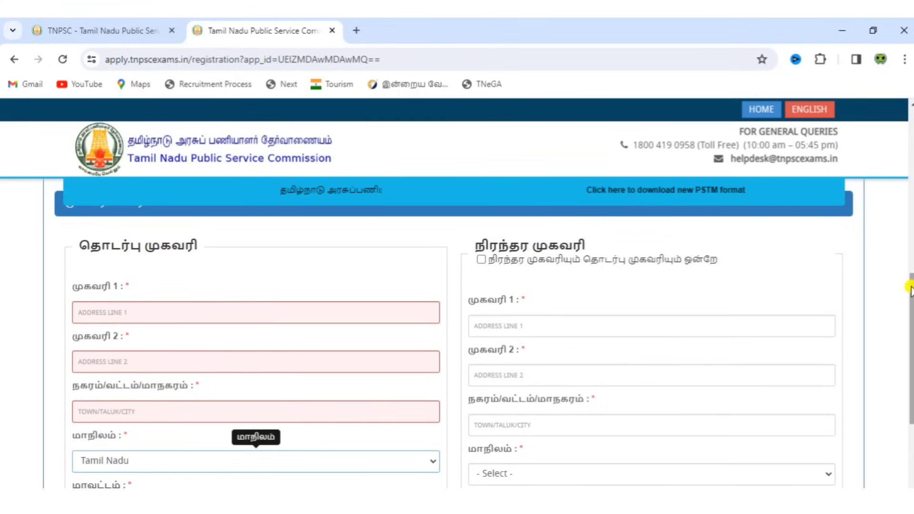
pyautogui.moveTo(912, 286); pyautogui.dragTo(912, 346)
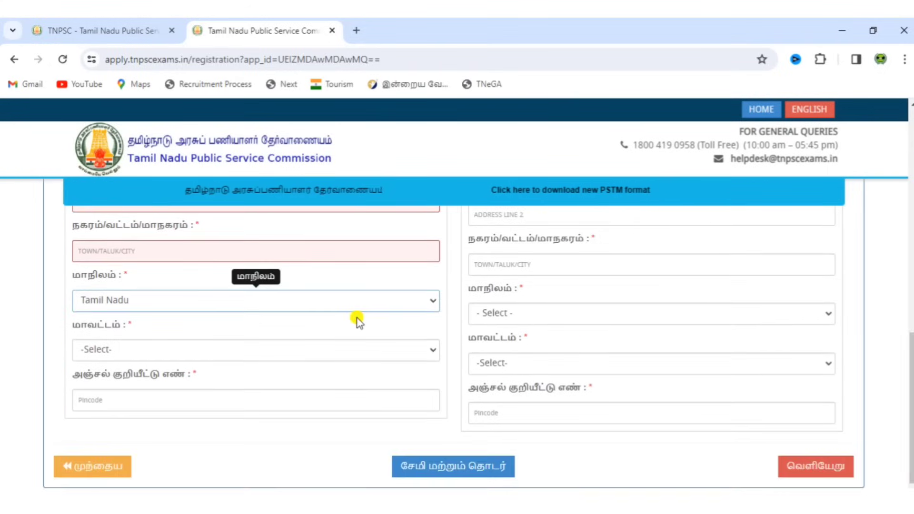
pyautogui.click(329, 356)
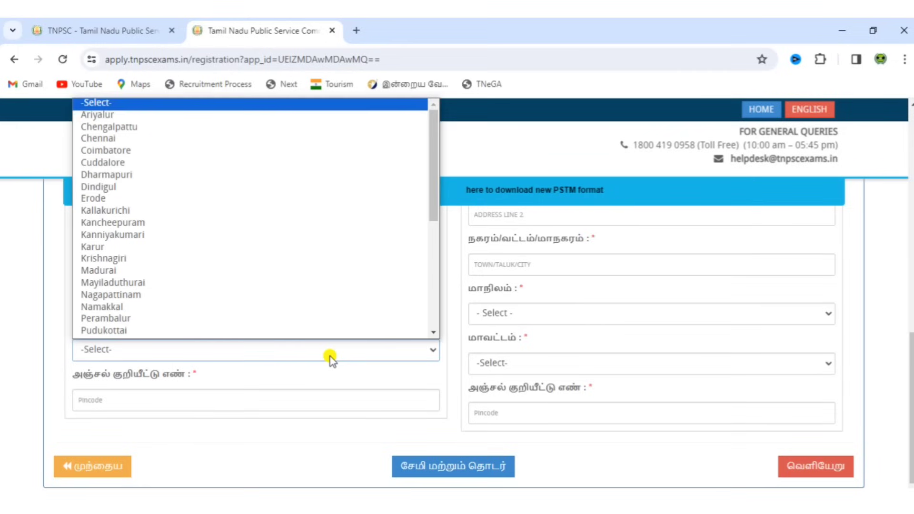
pyautogui.click(432, 320)
pyautogui.click(248, 224)
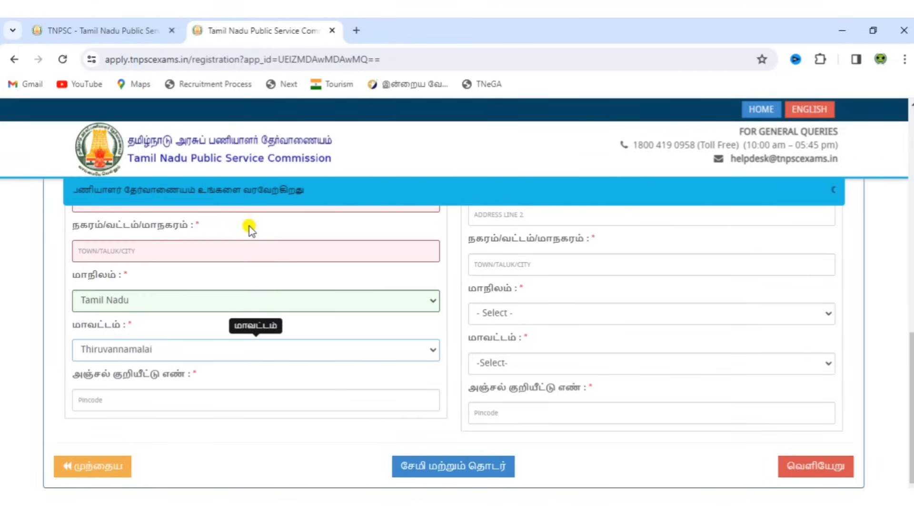
pyautogui.click(117, 401)
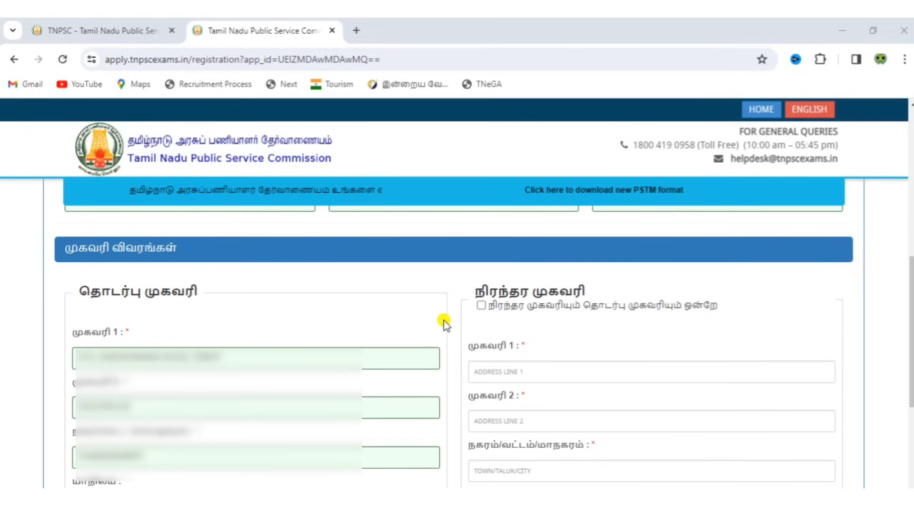
# Mark the permanent address as same as the contact address and save the address details
pyautogui.click(481, 305)
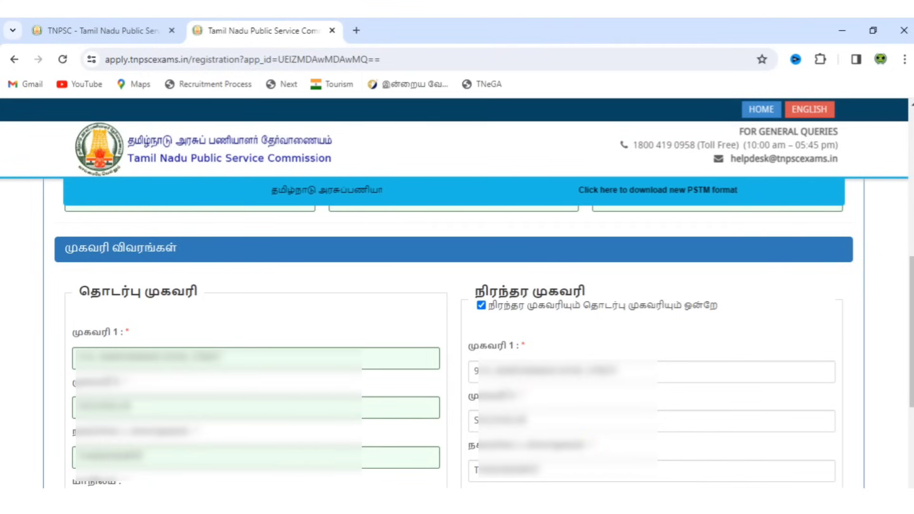
pyautogui.scroll(-5, 457, 333)
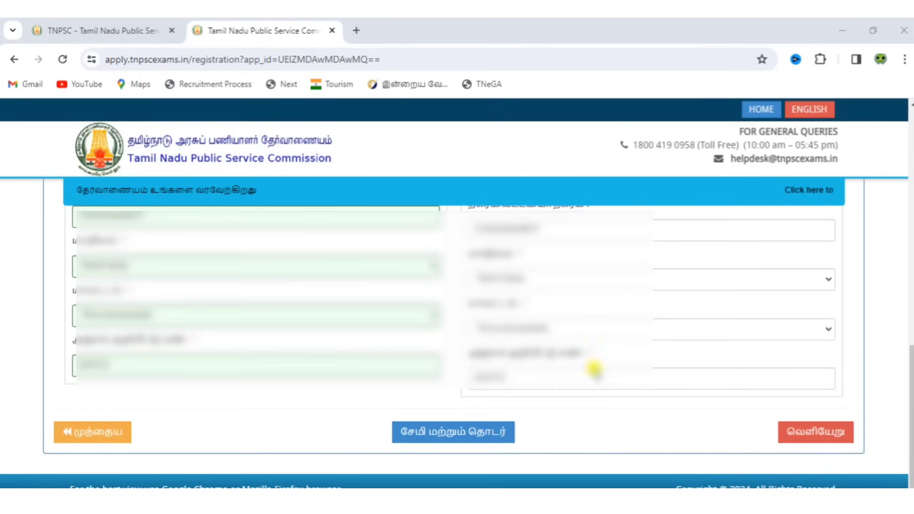
pyautogui.click(464, 434)
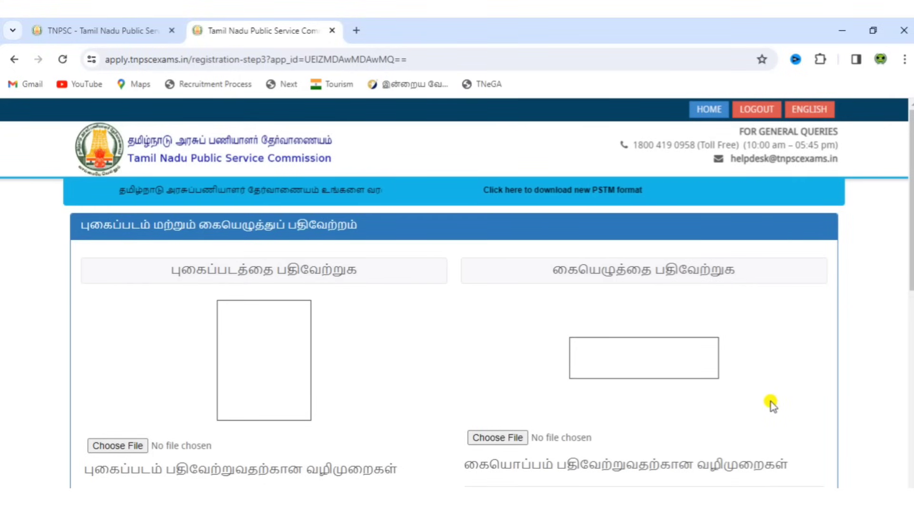
# Read through the photo and signature size rules, then open a new browser tab
pyautogui.scroll(-1, 771, 404)
pyautogui.scroll(-4, 771, 405)
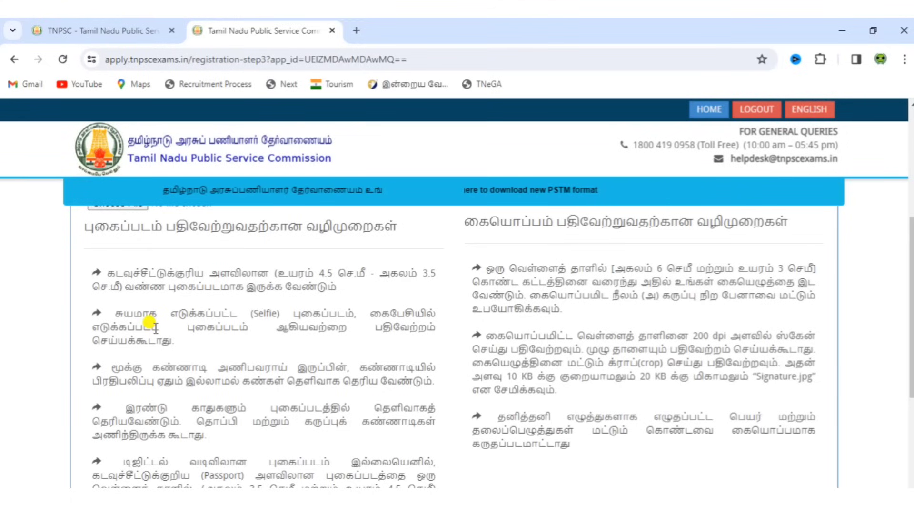
pyautogui.scroll(-1, 156, 329)
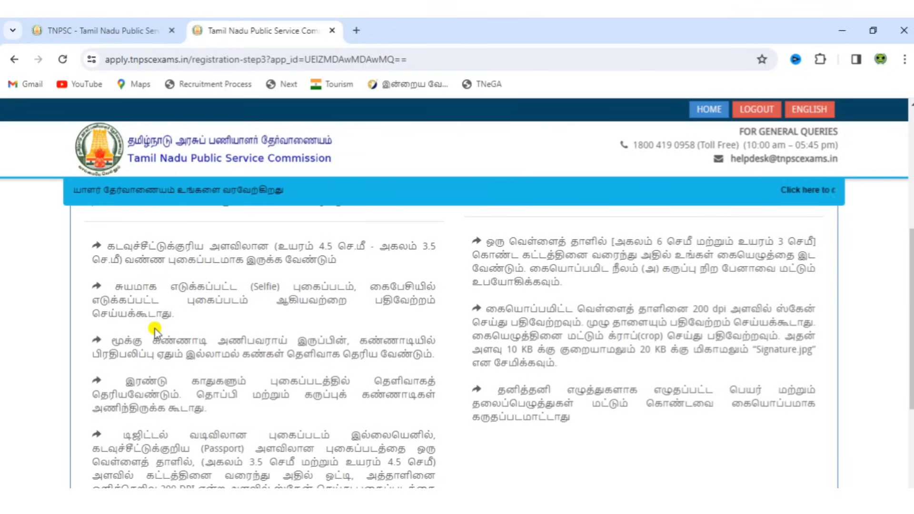
pyautogui.scroll(-1, 156, 329)
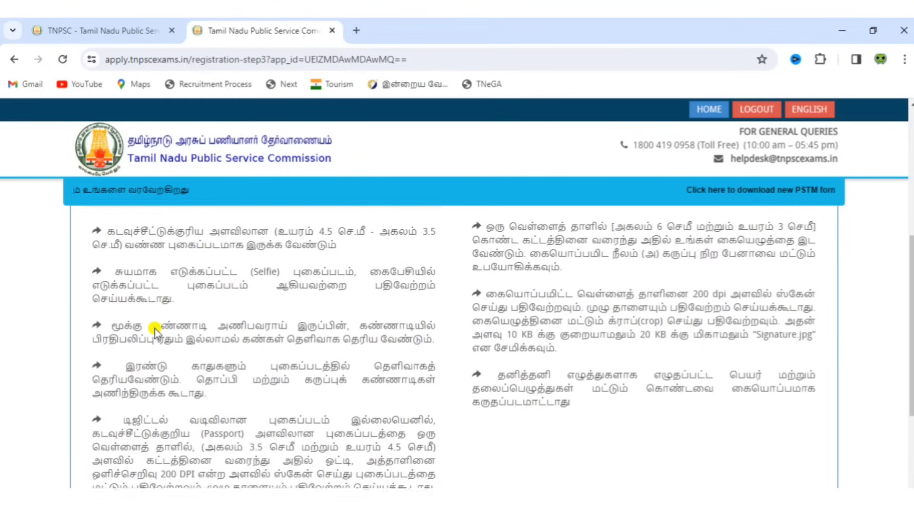
pyautogui.scroll(-3, 155, 330)
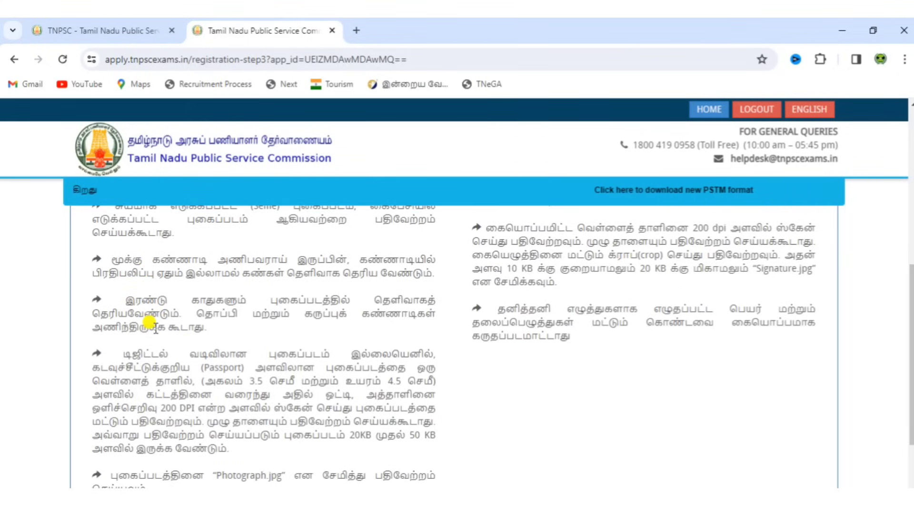
pyautogui.scroll(-1, 156, 328)
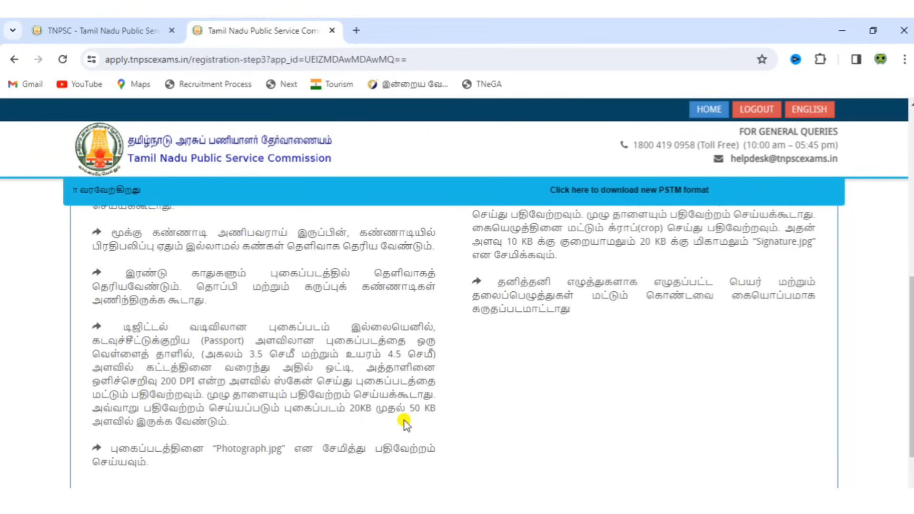
pyautogui.scroll(-1, 404, 419)
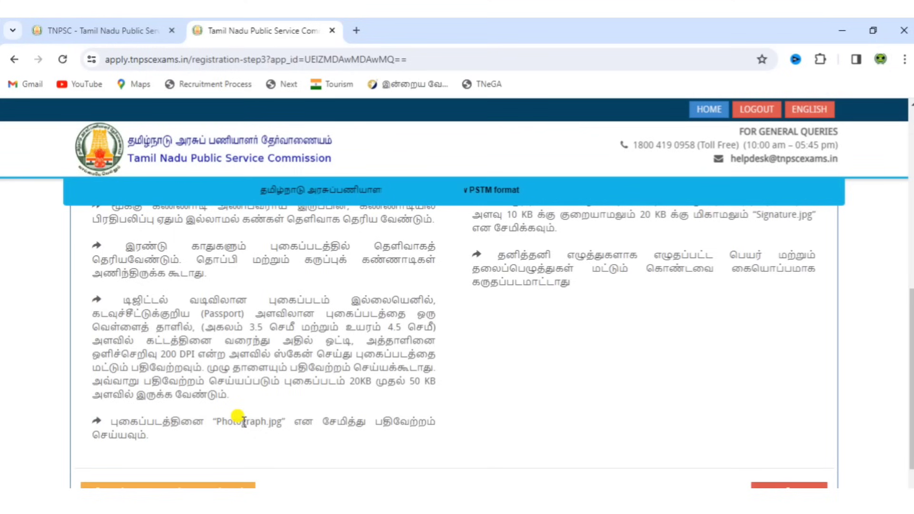
pyautogui.scroll(4, 272, 419)
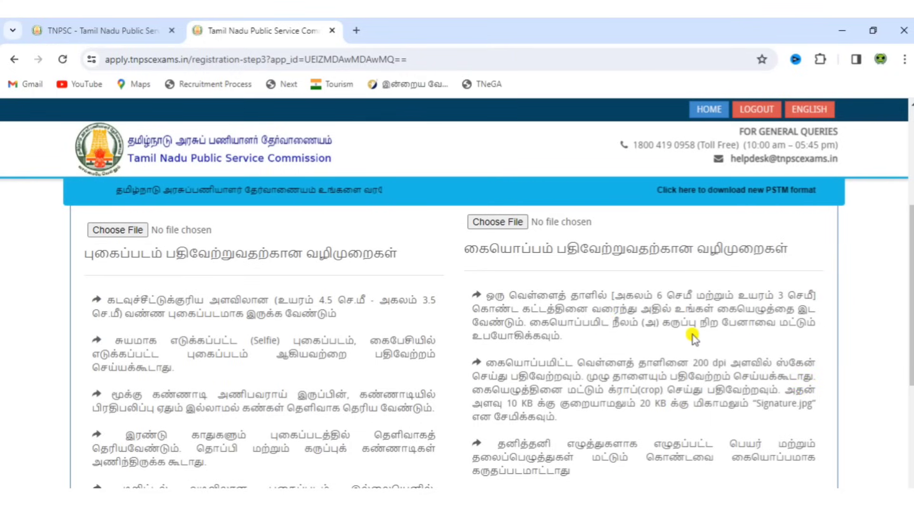
pyautogui.scroll(-4, 692, 337)
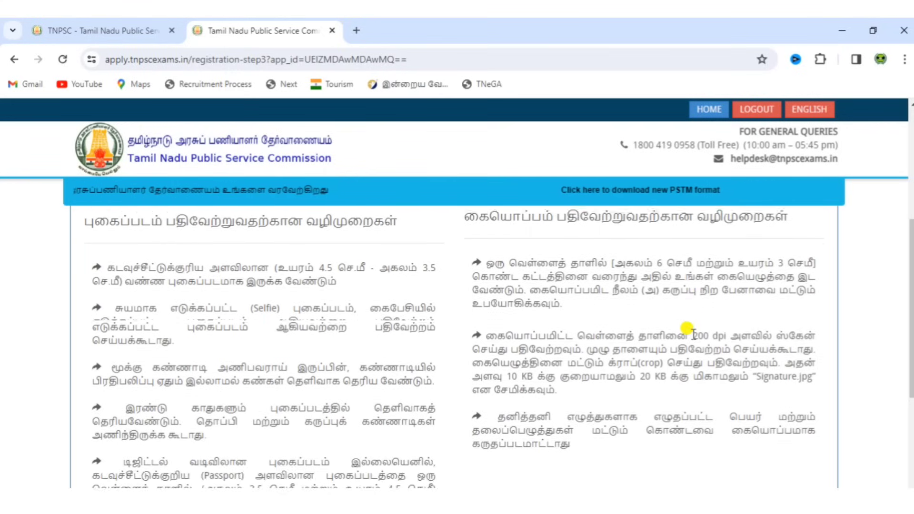
pyautogui.scroll(5, 693, 337)
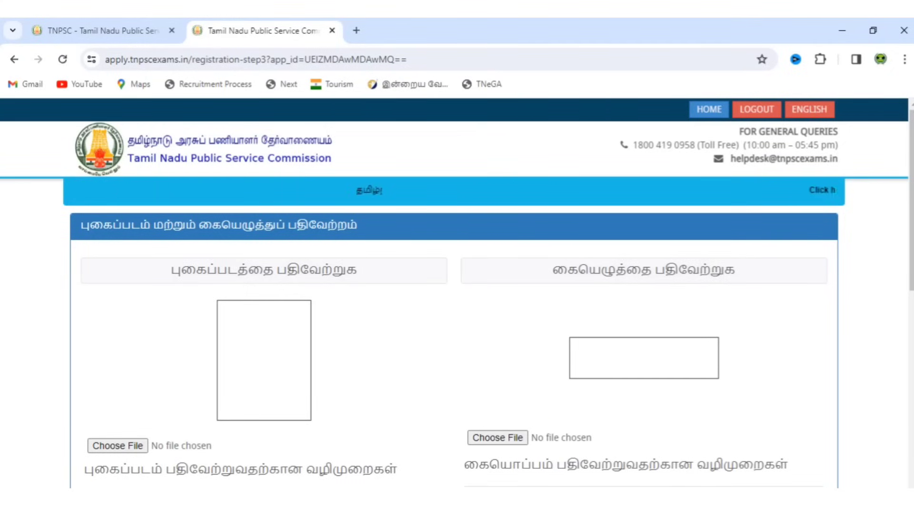
pyautogui.hotkey('ctrl', 't')
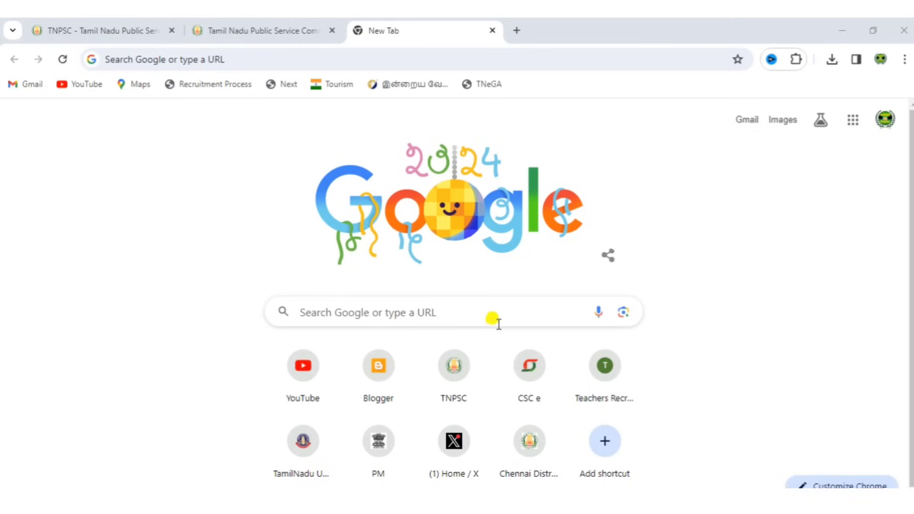
# Search Google for 'tnpsc photo compressor' and open the otrhelp.in TNPSC Photo Compressor result
pyautogui.click(482, 310)
pyautogui.write('TNPSC photo and signature size')
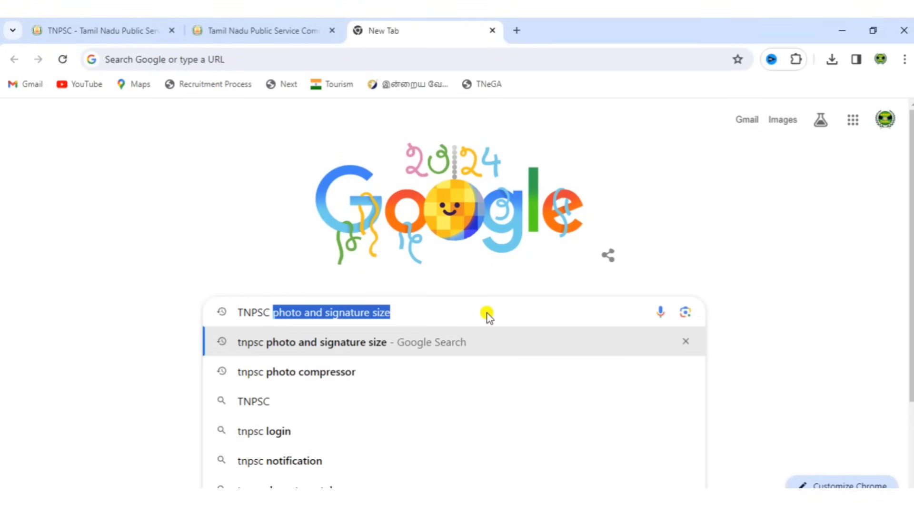
pyautogui.press('Down')
pyautogui.press('Return')
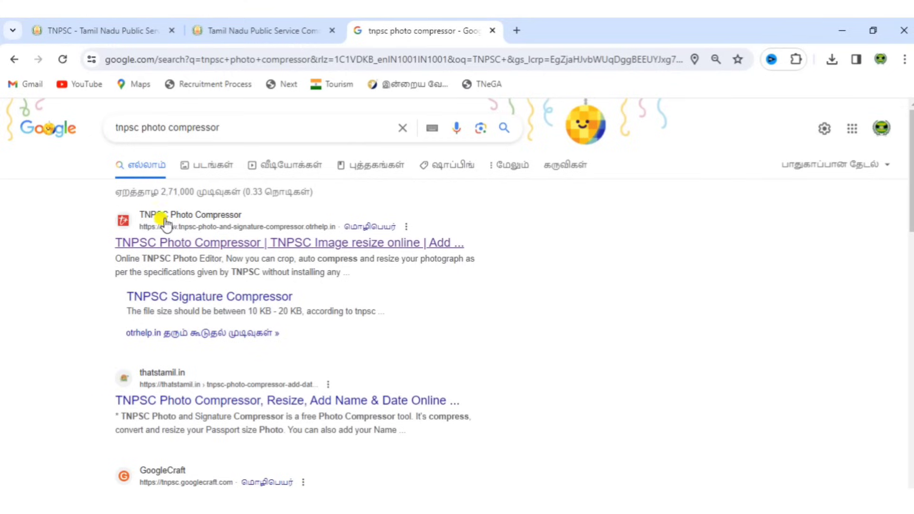
pyautogui.click(187, 245)
pyautogui.middleClick(458, 252)
pyautogui.click(458, 253)
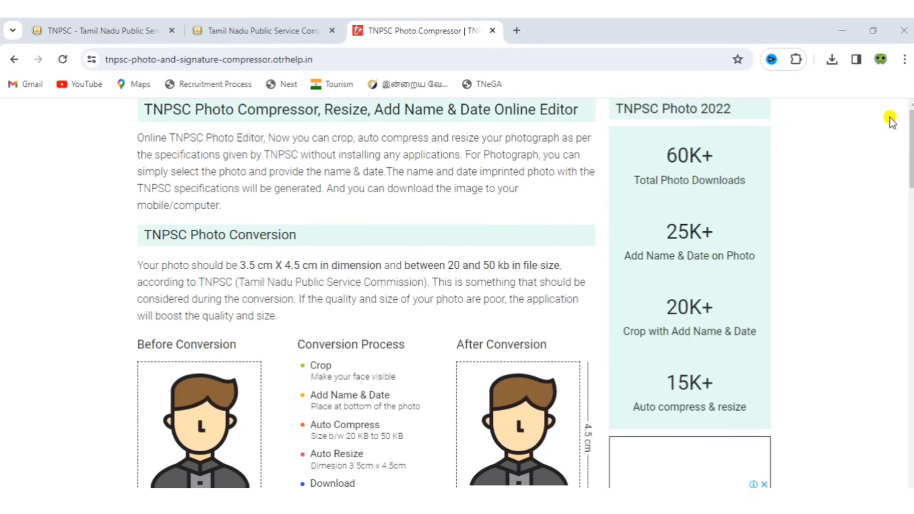
pyautogui.click(853, 166)
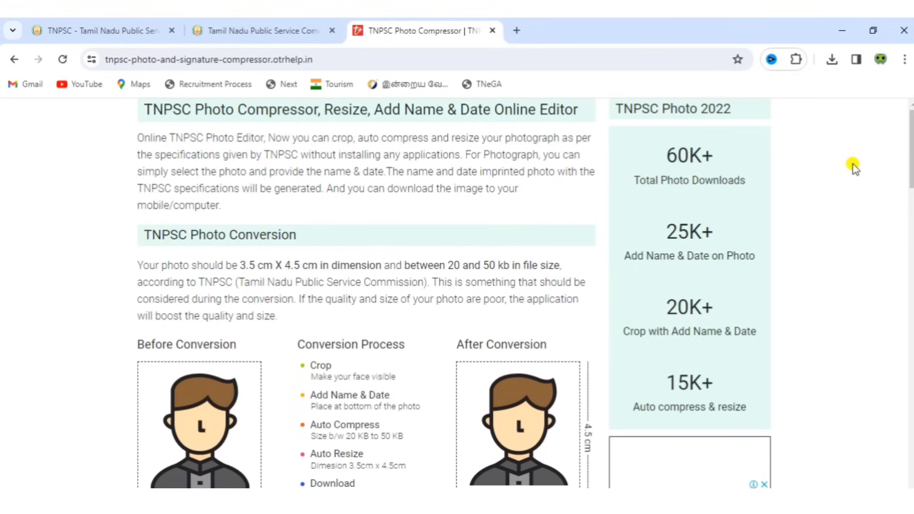
pyautogui.scroll(-4, 852, 164)
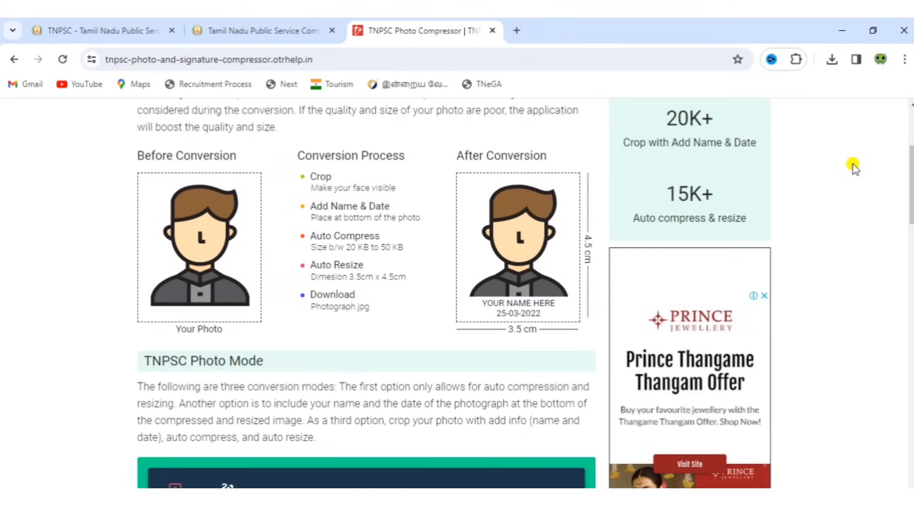
pyautogui.scroll(-5, 853, 164)
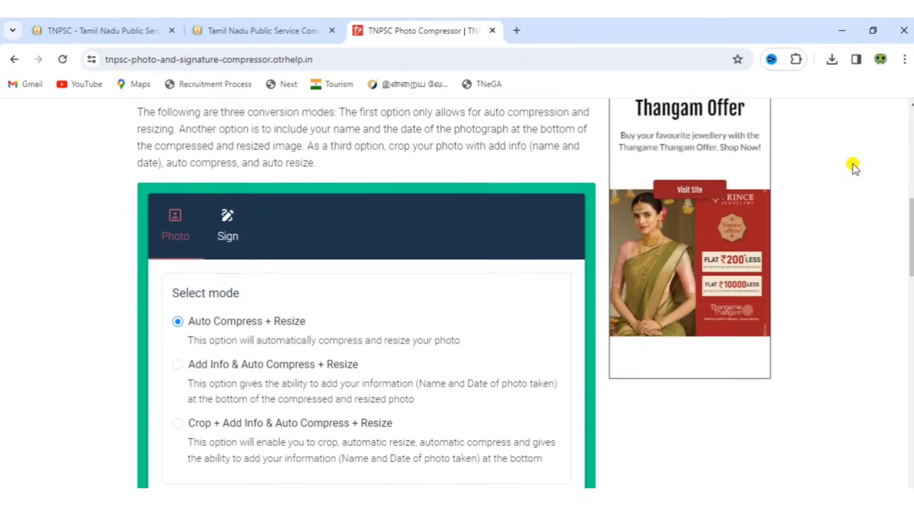
pyautogui.scroll(-2, 853, 164)
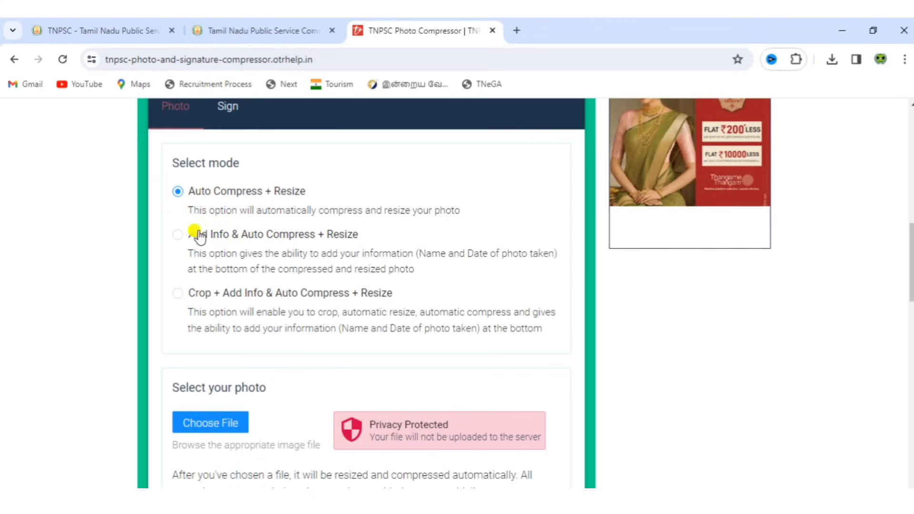
# Use 'Add Info & Auto Compress + Resize', enter the applicant's name and date 08-12-2023, and generate the photo
pyautogui.click(178, 235)
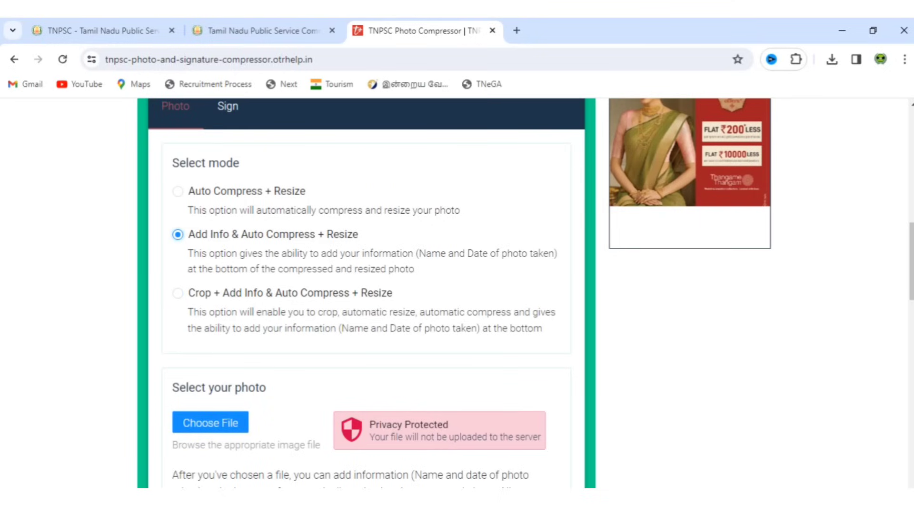
pyautogui.scroll(-5, 316, 471)
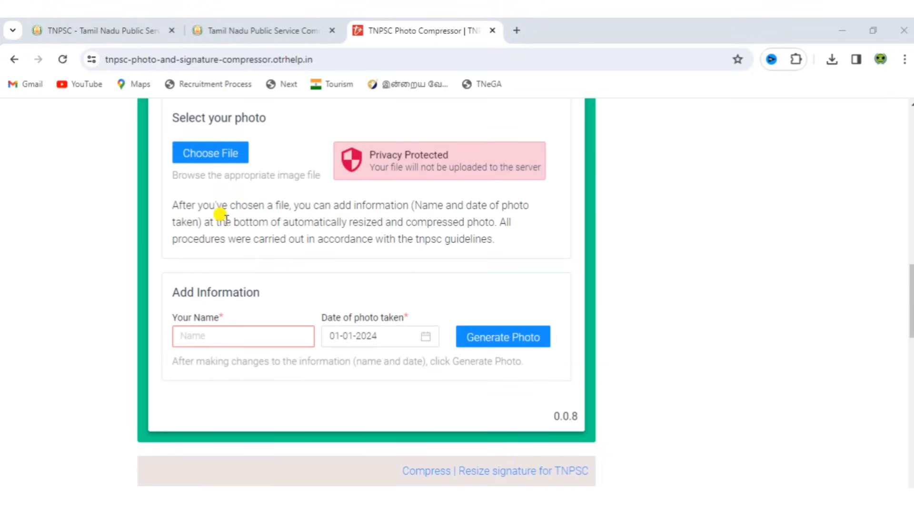
pyautogui.click(217, 339)
pyautogui.write('M')
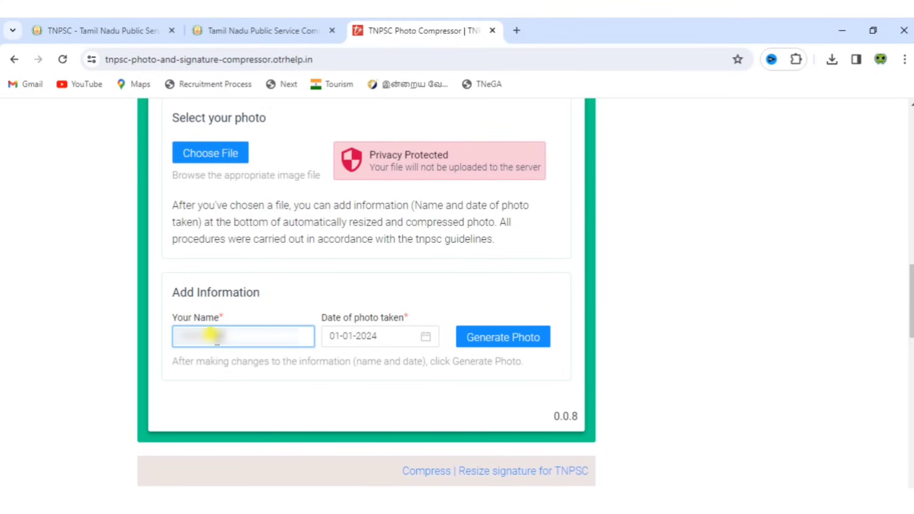
pyautogui.click(425, 336)
pyautogui.click(401, 333)
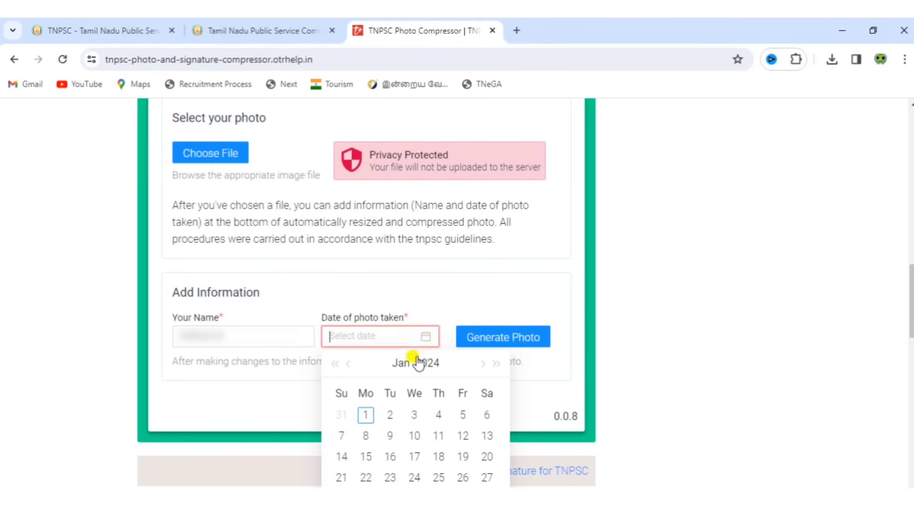
pyautogui.click(349, 365)
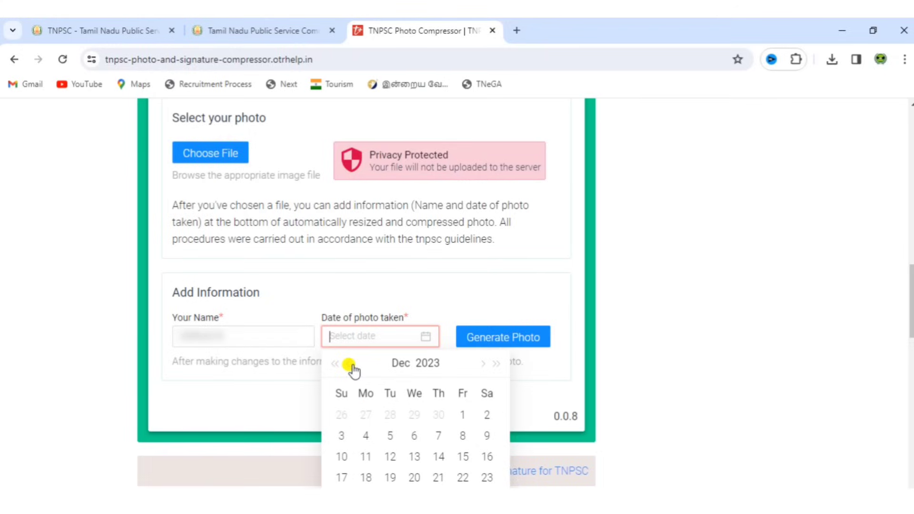
pyautogui.click(464, 435)
pyautogui.click(458, 418)
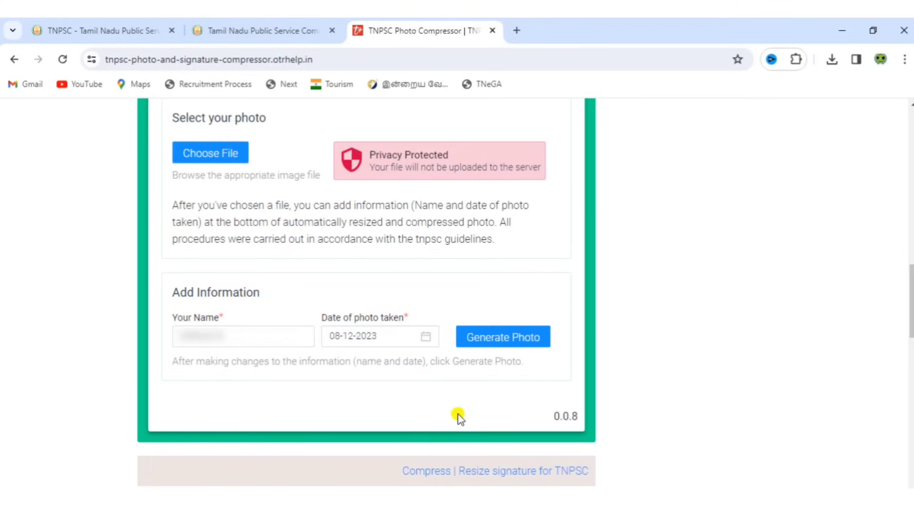
pyautogui.click(521, 341)
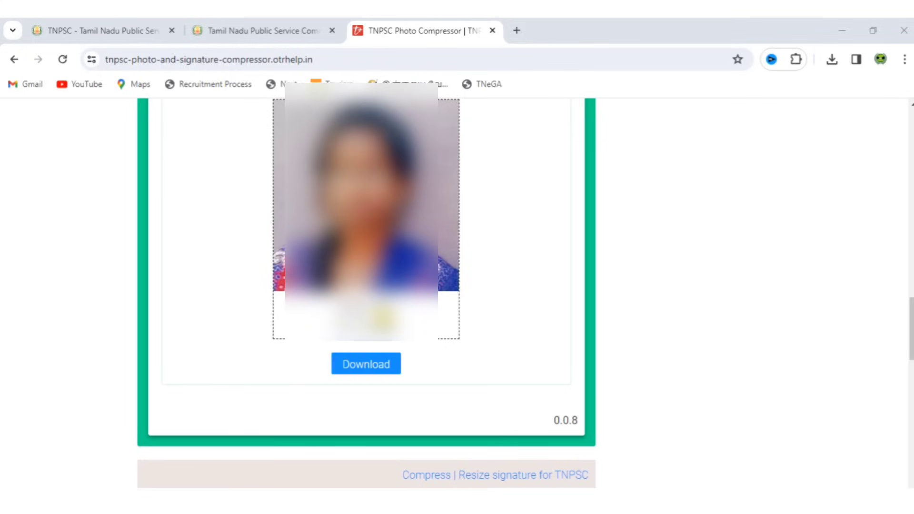
# Download the generated photo as Photograph.jpg
pyautogui.click(373, 364)
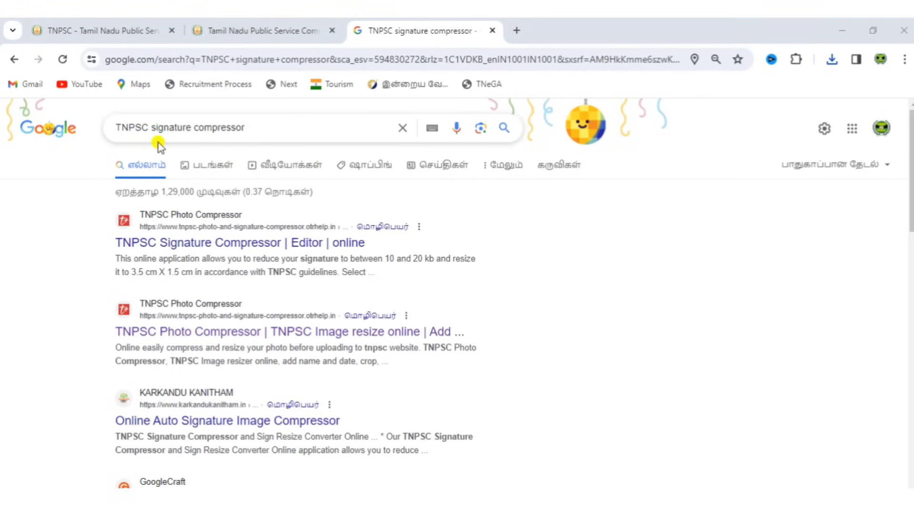
# Download the signature compressed to 15.56 KB as Signature.jpg from the TNPSC Signature Compressor
pyautogui.click(204, 252)
pyautogui.click(209, 245)
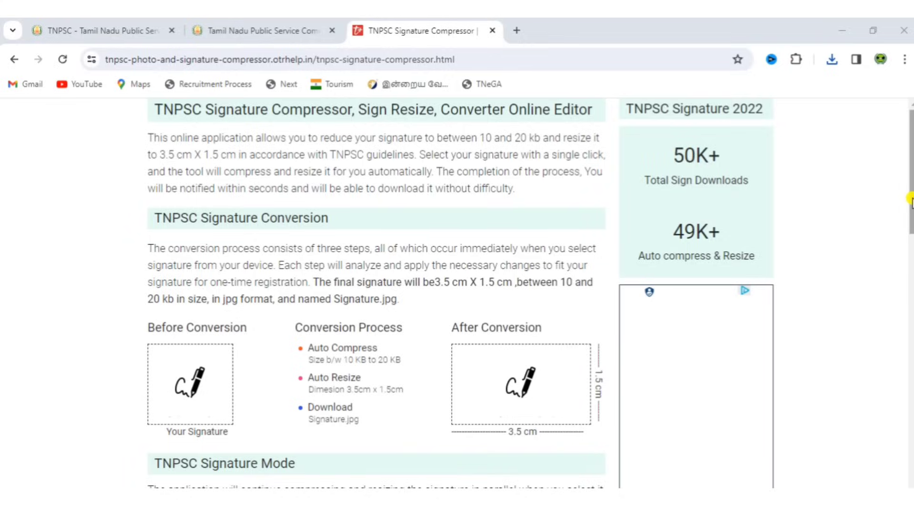
pyautogui.moveTo(911, 198); pyautogui.dragTo(909, 333)
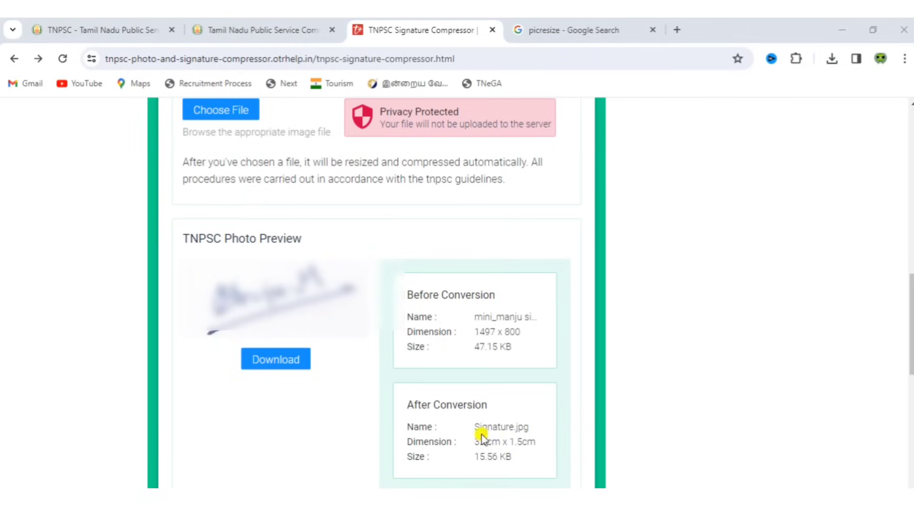
pyautogui.click(288, 364)
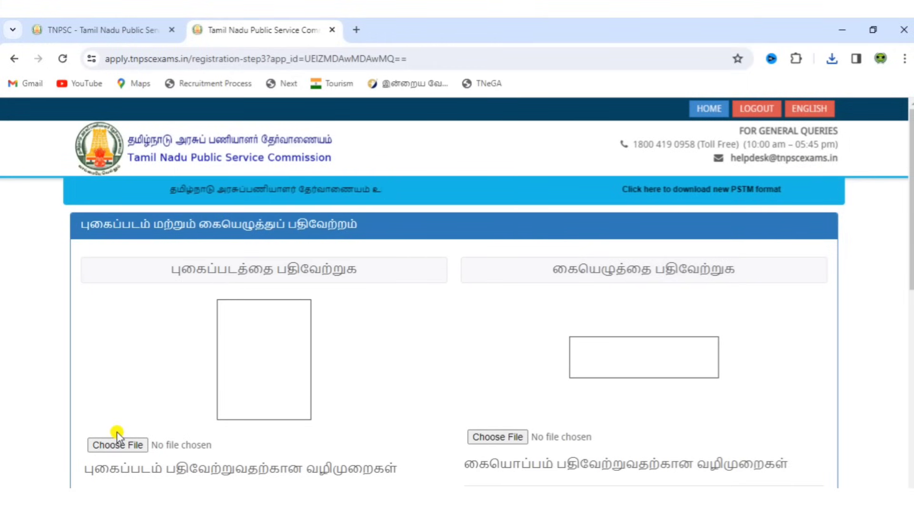
# Upload the compressed signature to the registration form and continue to the application preview
pyautogui.scroll(-2, 113, 440)
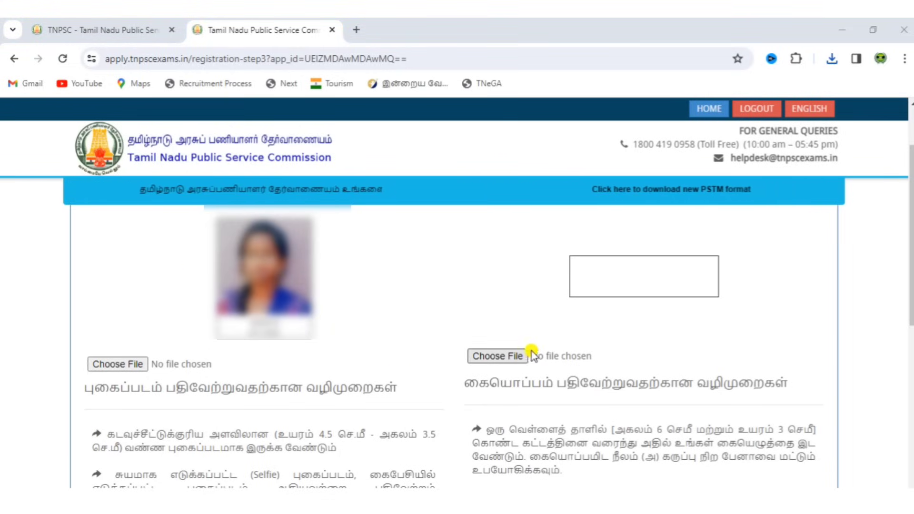
pyautogui.click(515, 356)
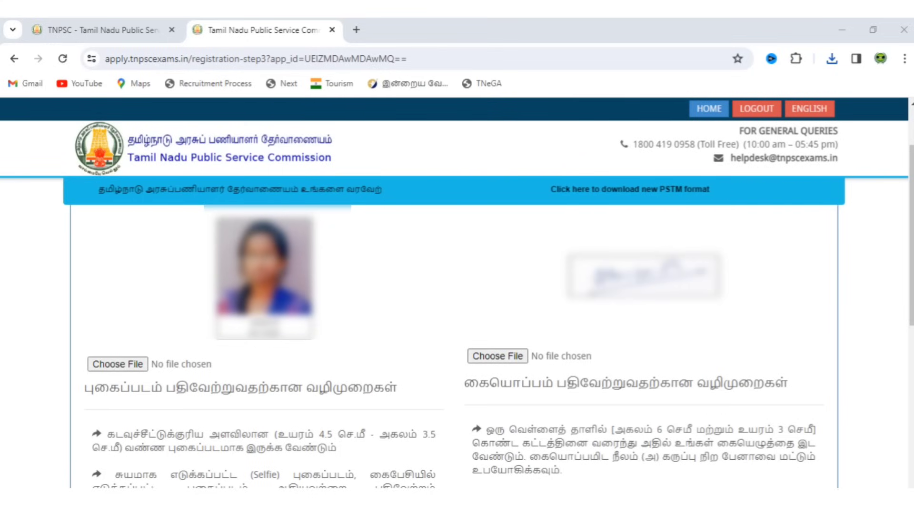
pyautogui.scroll(-6, 381, 386)
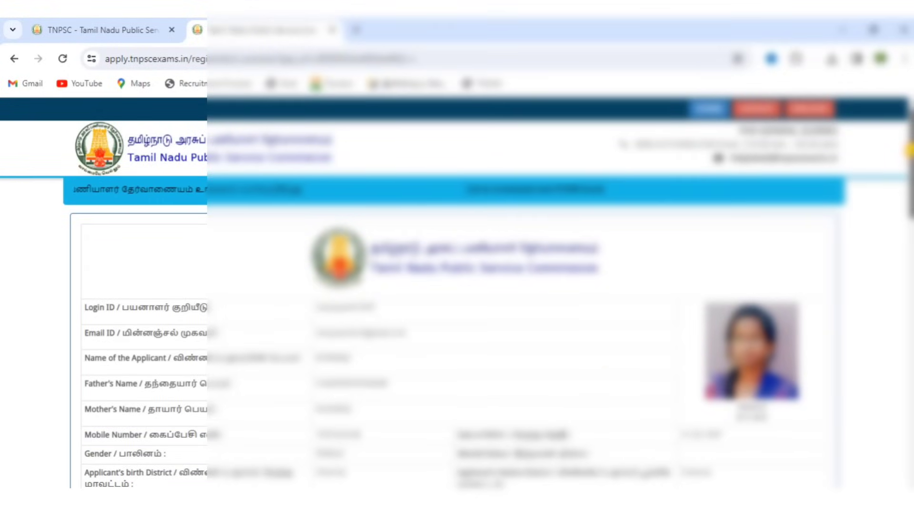
# Tick the declaration checkbox at the end of the preview, submit, and acknowledge the confirmation pop-up
pyautogui.scroll(-4, 457, 309)
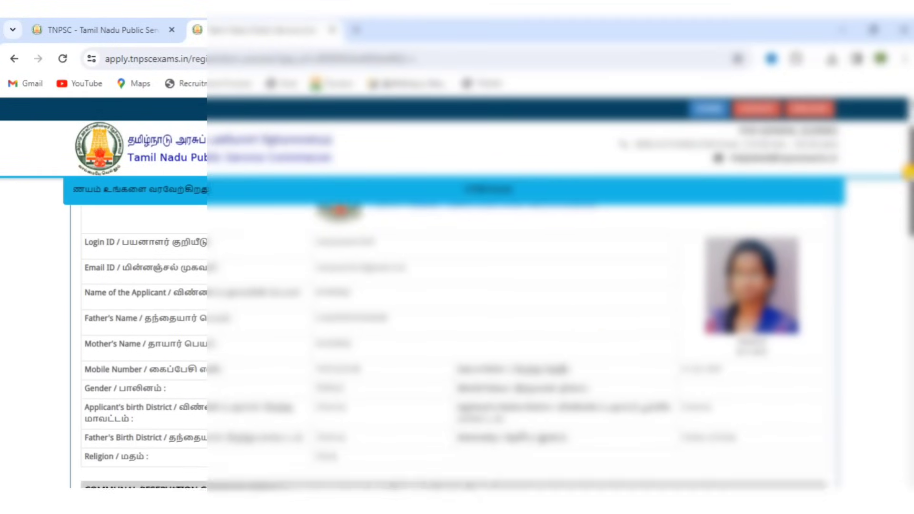
pyautogui.scroll(-12, 457, 309)
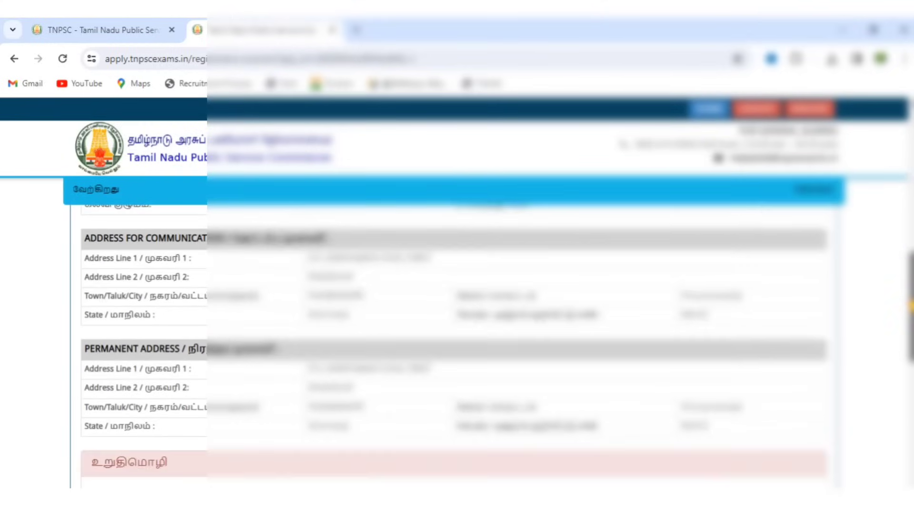
pyautogui.scroll(-5, 457, 309)
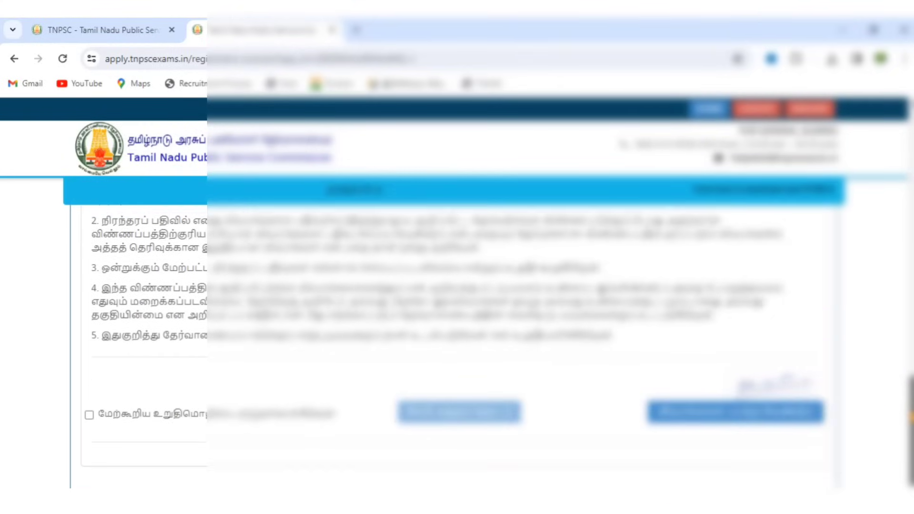
pyautogui.moveTo(911, 425); pyautogui.dragTo(912, 431)
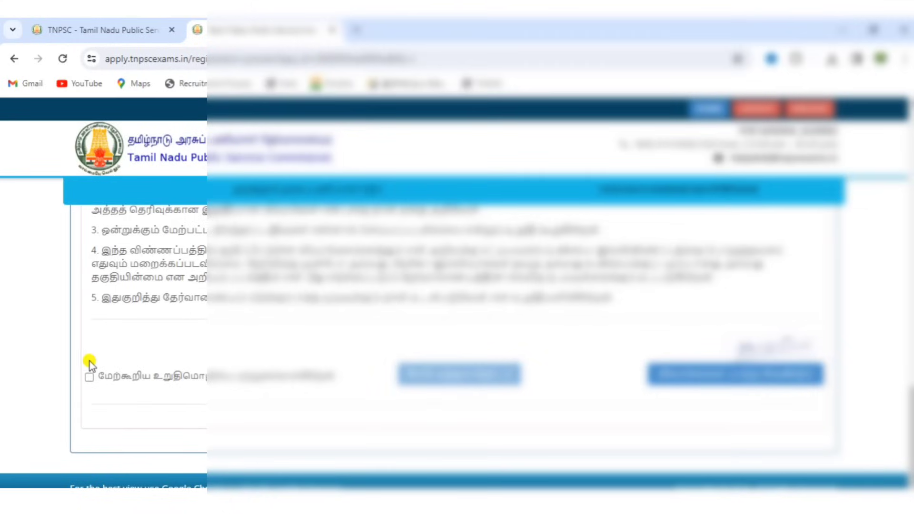
pyautogui.click(88, 378)
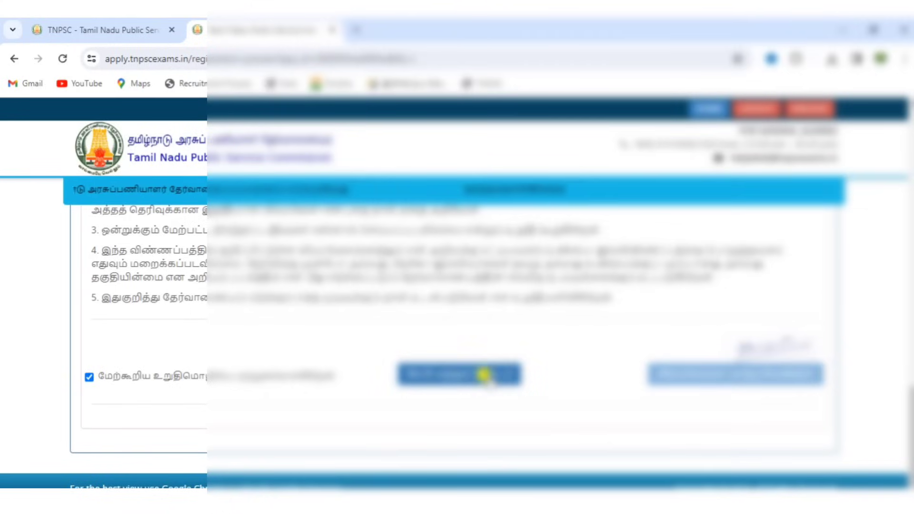
pyautogui.click(473, 375)
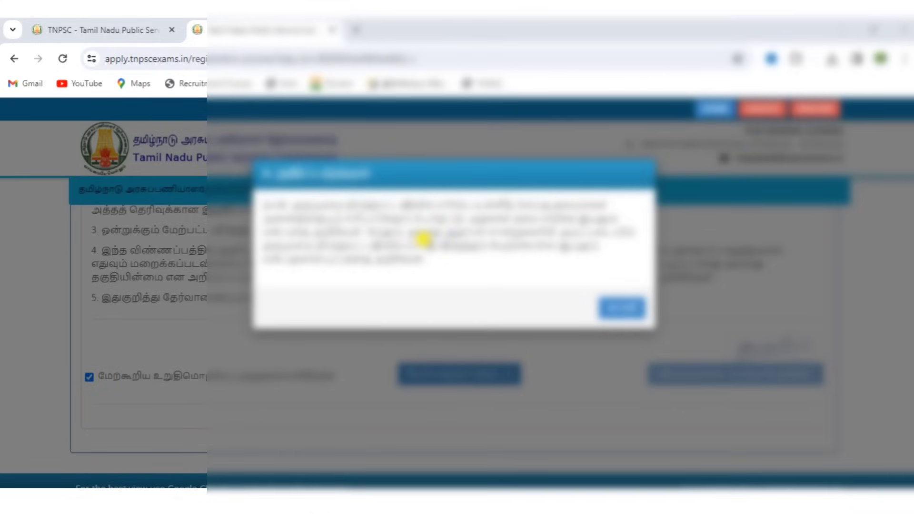
pyautogui.click(619, 307)
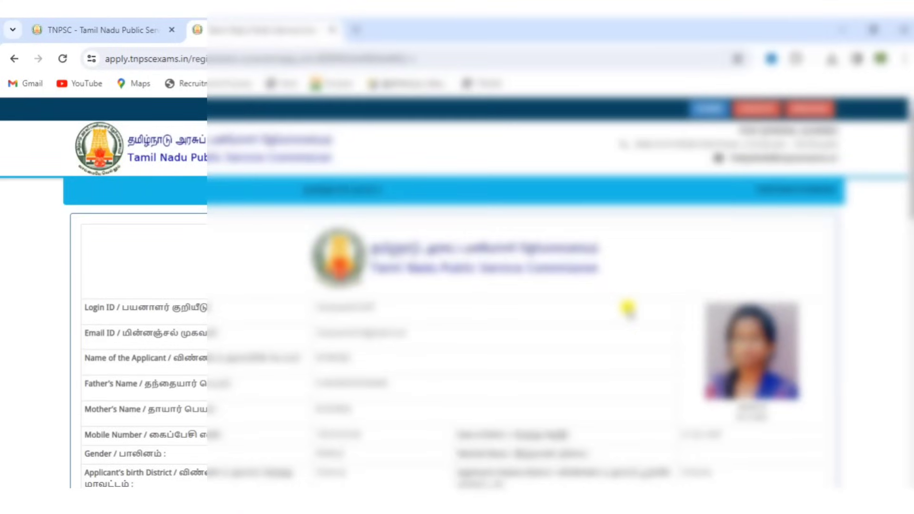
# Continue from the bottom of the preview to the Rs. 150 fee payment page
pyautogui.scroll(-3, 627, 309)
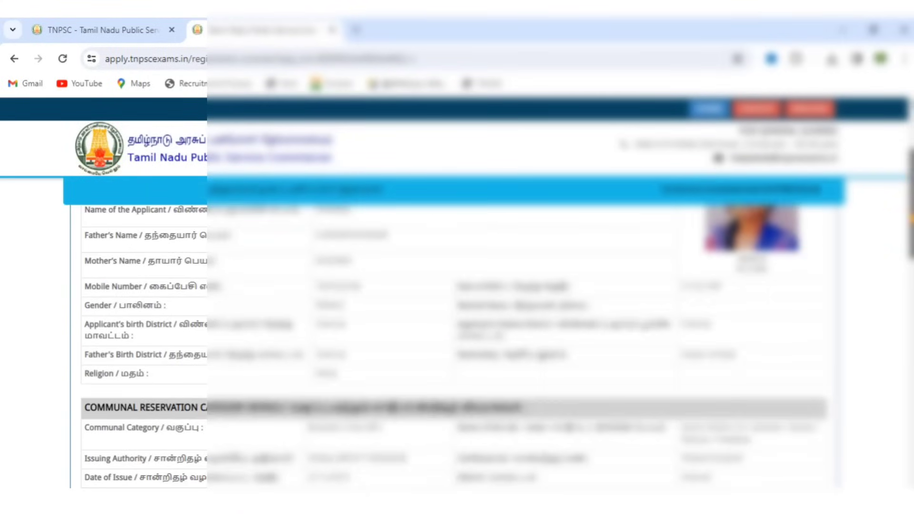
pyautogui.scroll(-14, 627, 309)
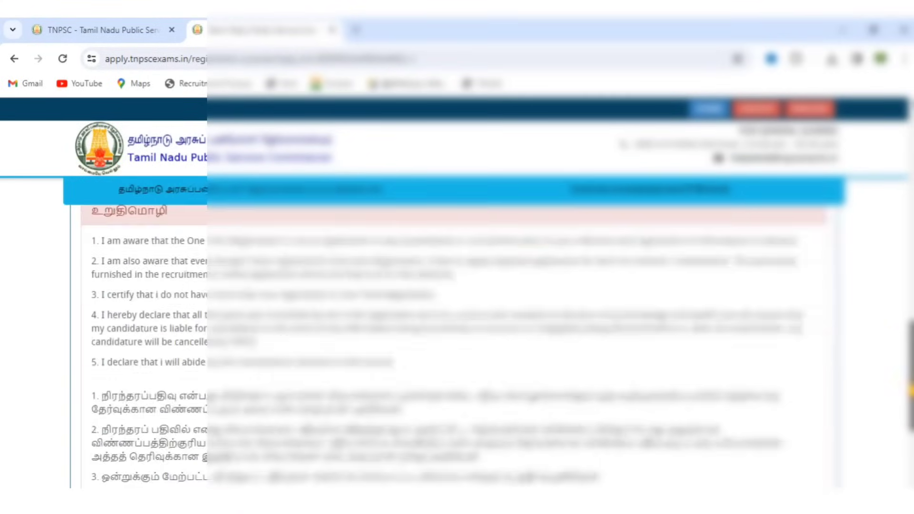
pyautogui.scroll(-5, 628, 308)
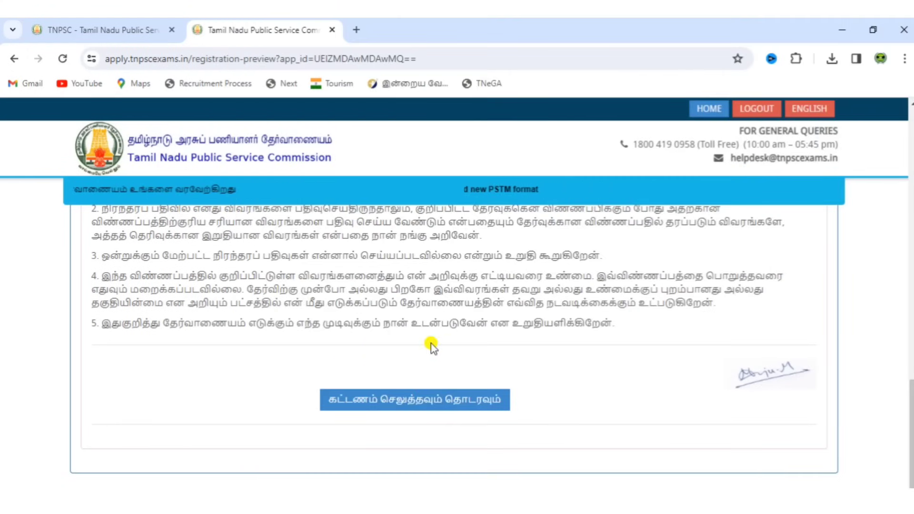
pyautogui.click(452, 401)
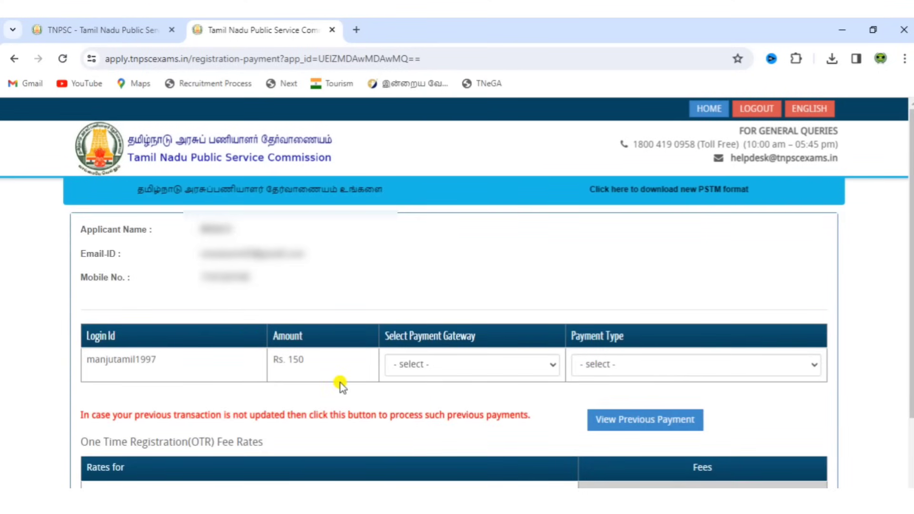
# Choose SBI gateway, ONLINE payment type and Debit Card, then proceed to pay Rs. 150
pyautogui.click(404, 370)
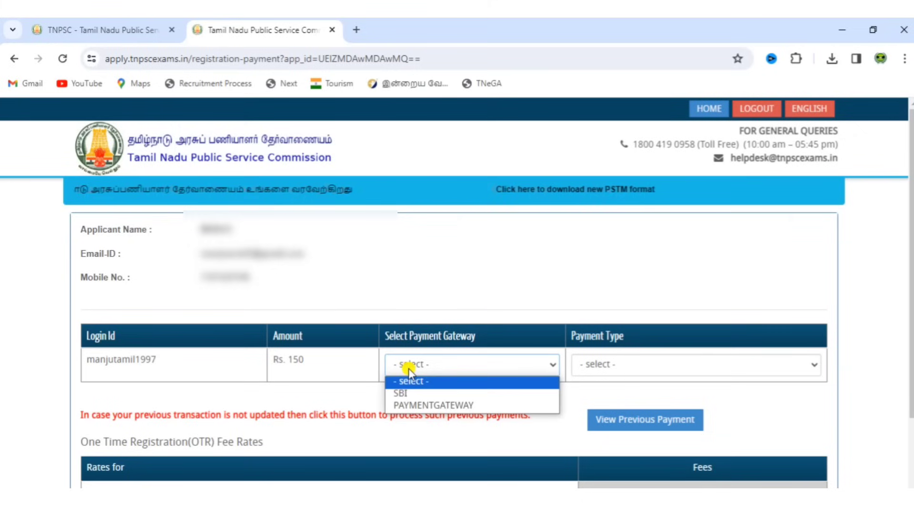
pyautogui.click(417, 395)
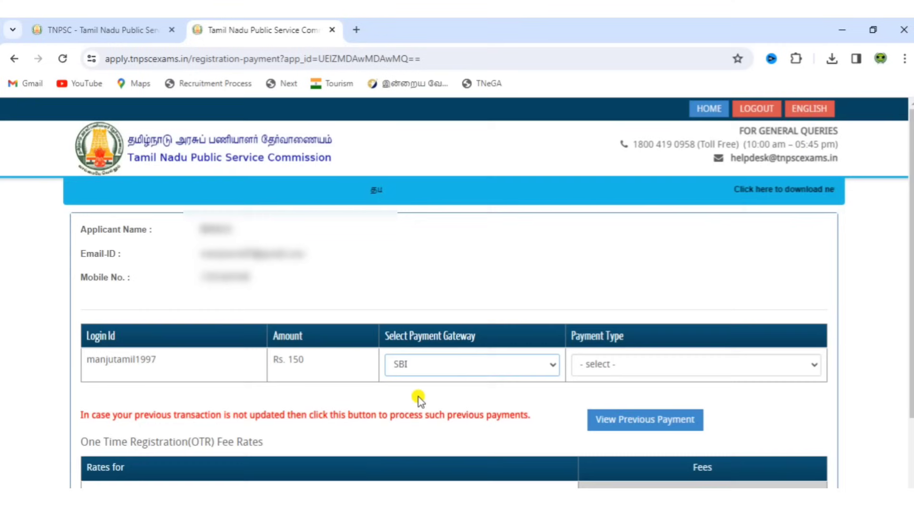
pyautogui.click(604, 367)
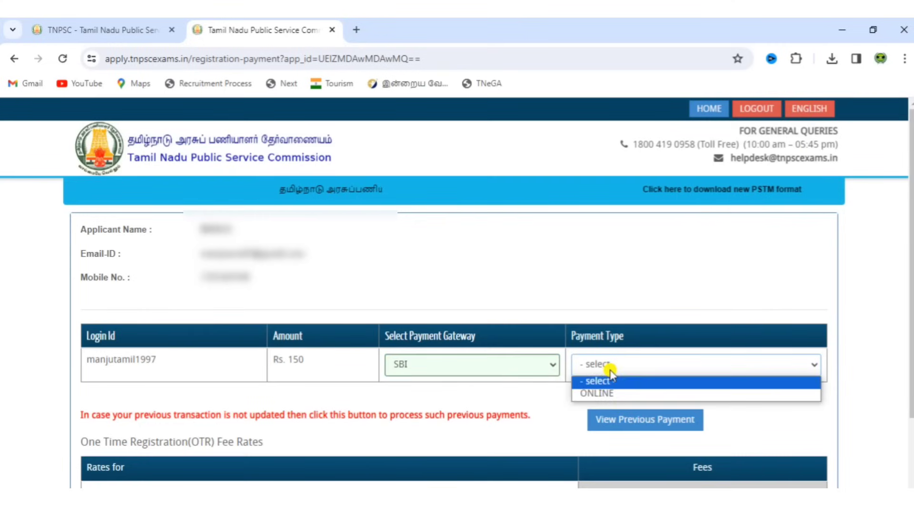
pyautogui.click(614, 393)
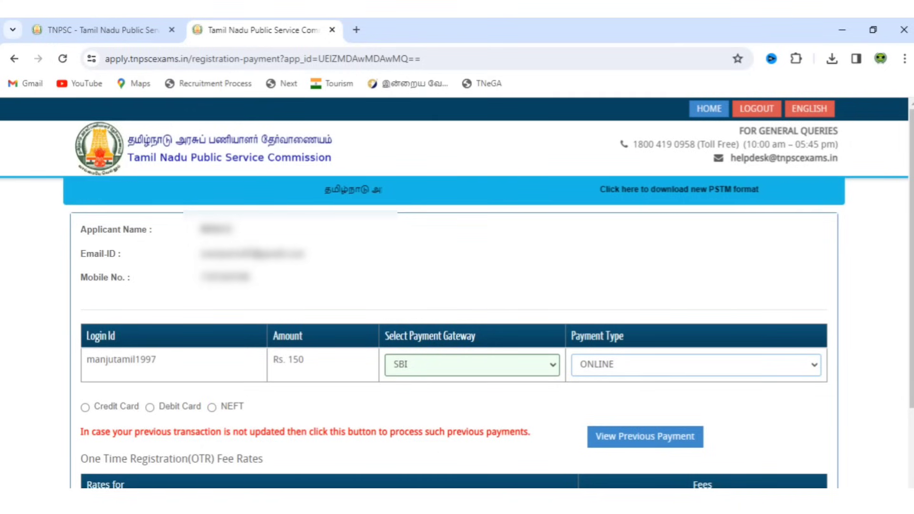
pyautogui.click(150, 407)
pyautogui.scroll(-3, 149, 408)
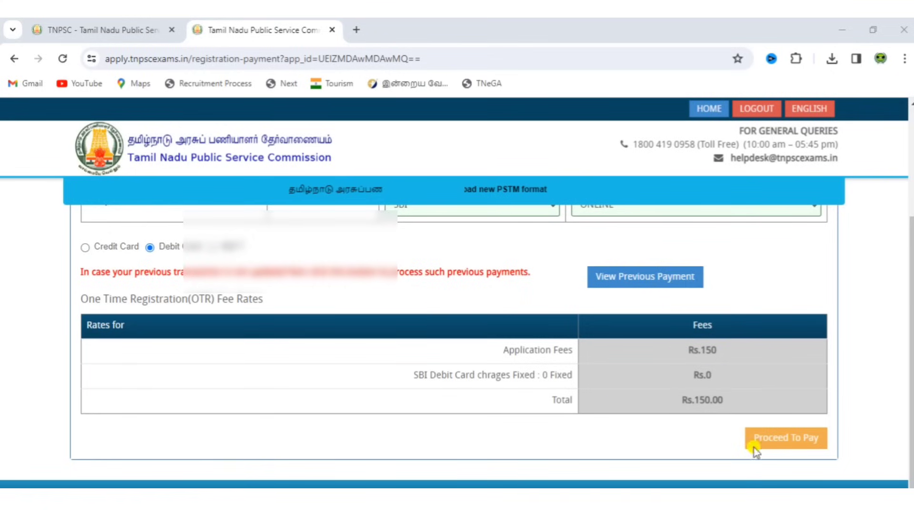
pyautogui.click(787, 438)
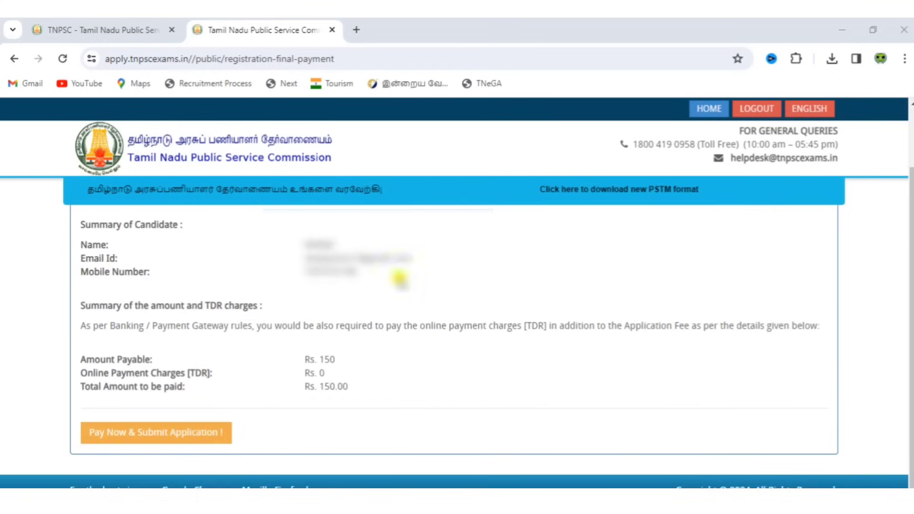
# Pay the fee and submit the application, then review the registration preview showing the Order Id
pyautogui.click(162, 433)
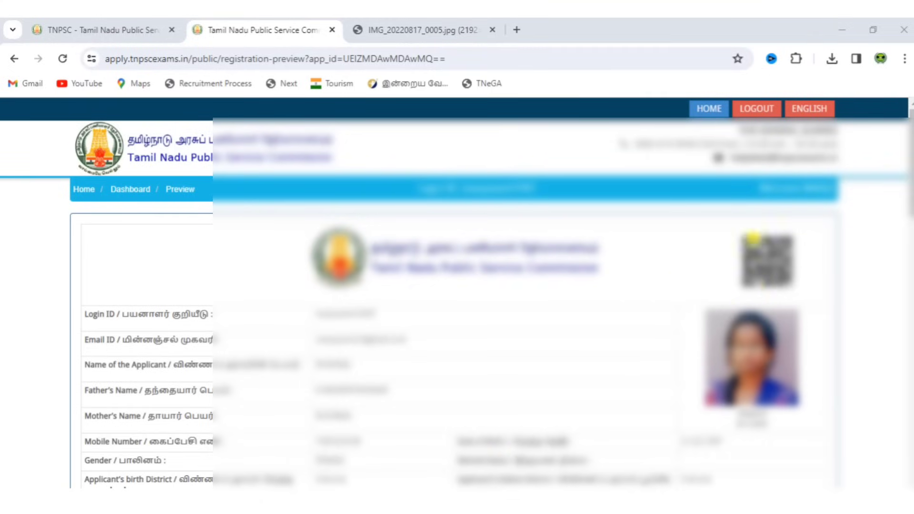
pyautogui.moveTo(909, 154); pyautogui.dragTo(905, 438)
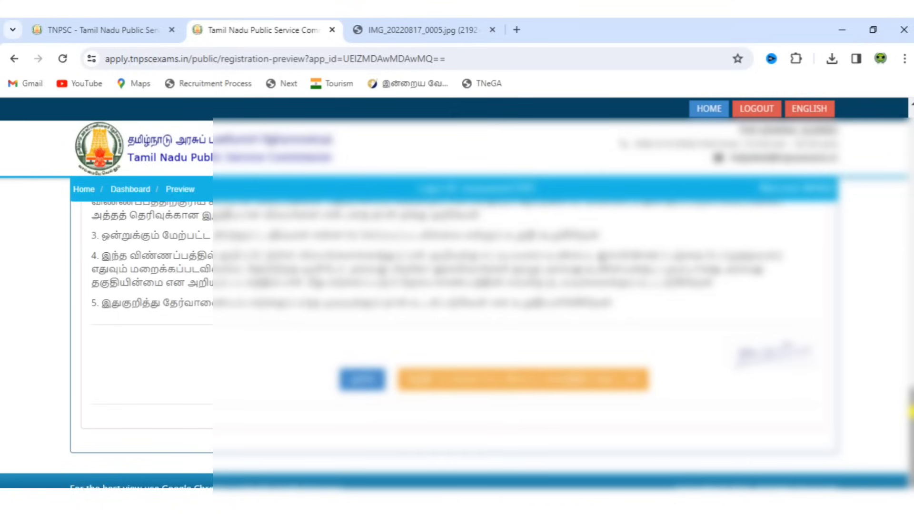
pyautogui.moveTo(909, 411); pyautogui.dragTo(906, 143)
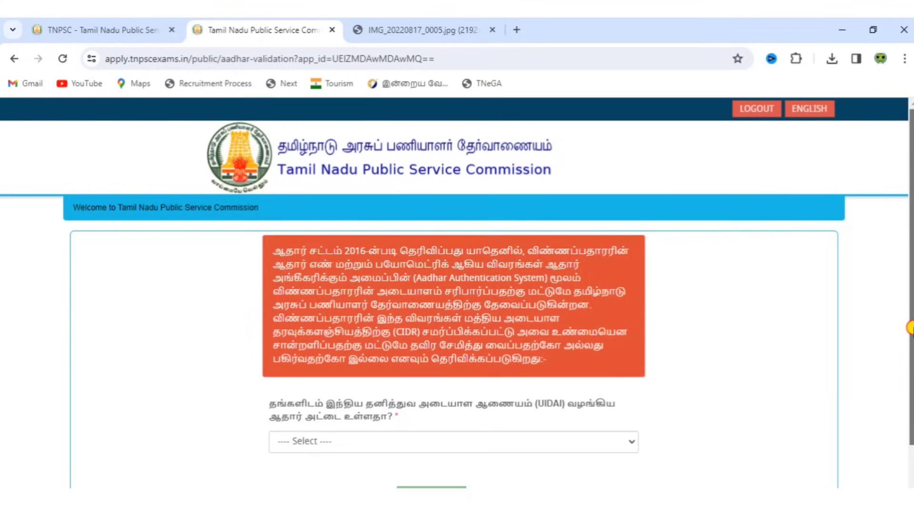
# Answer Yes to having an Aadhaar card and enter the Aadhaar number and name
pyautogui.scroll(-1, 909, 327)
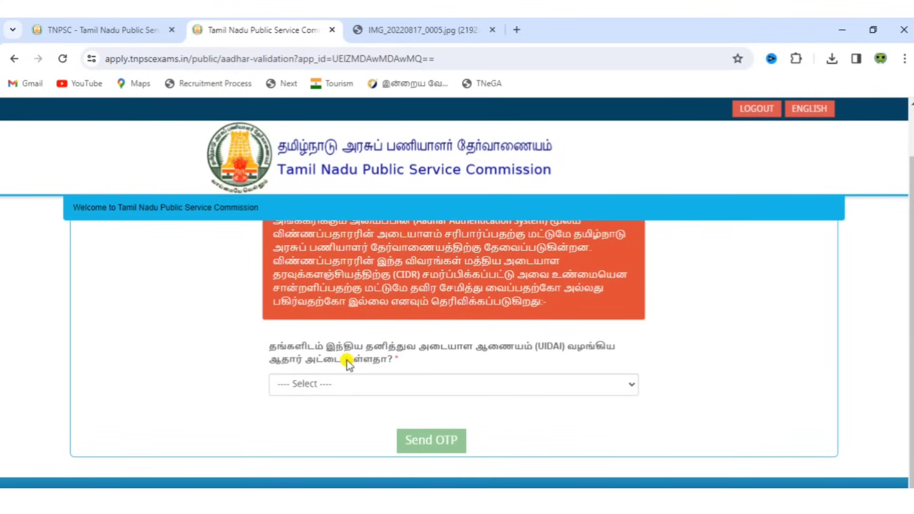
pyautogui.click(343, 388)
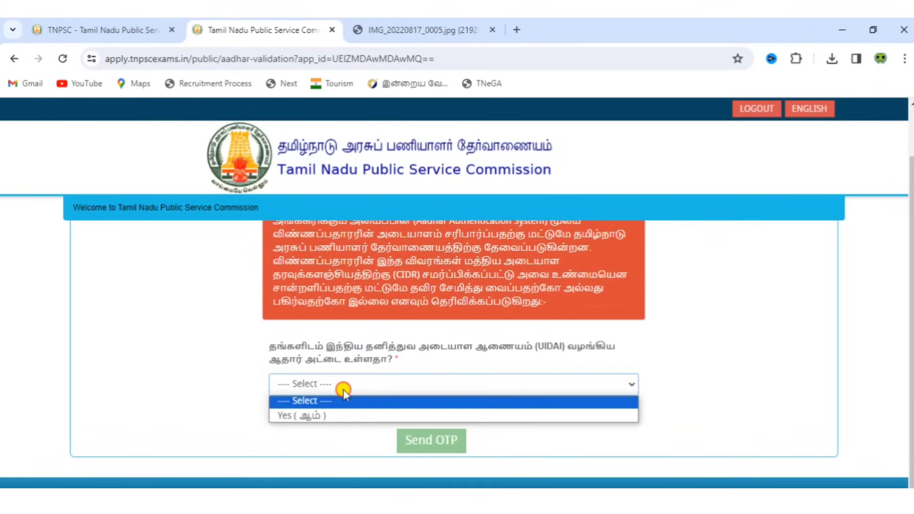
pyautogui.click(340, 414)
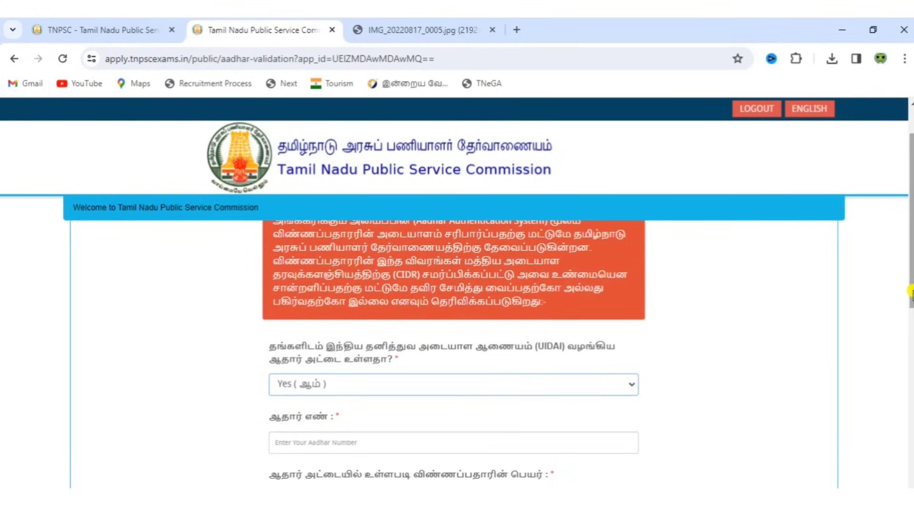
pyautogui.scroll(-3, 909, 341)
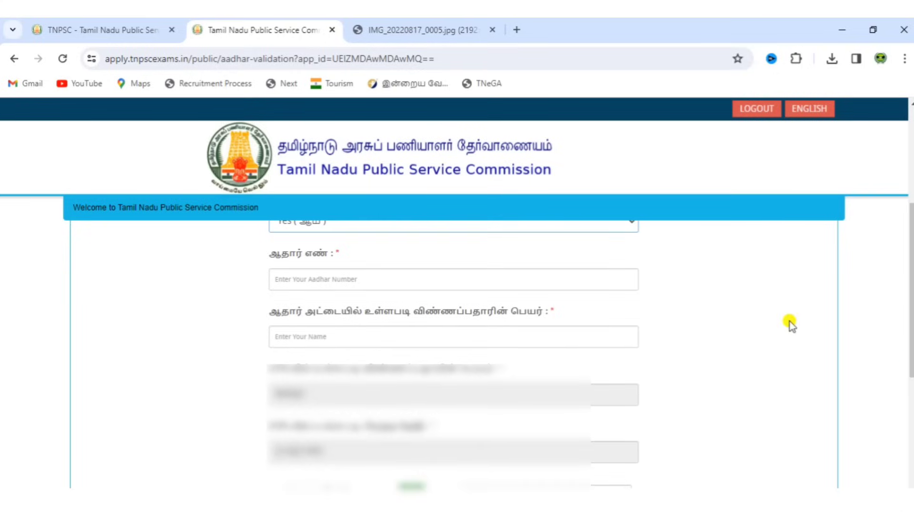
pyautogui.click(361, 281)
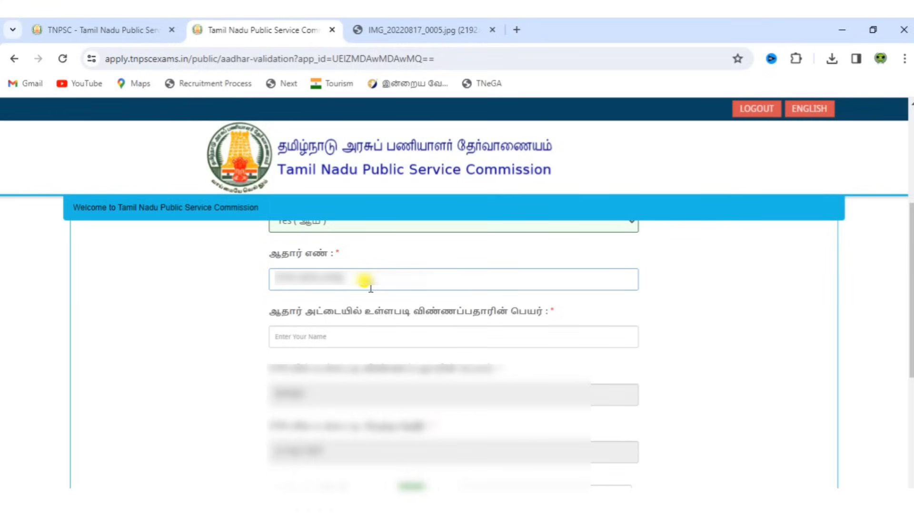
pyautogui.click(348, 334)
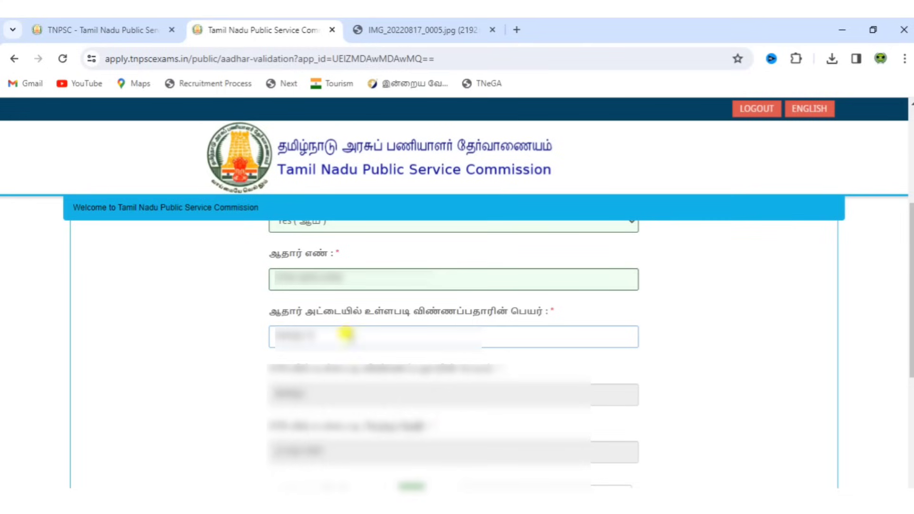
# Answer the captcha with 19, tick UIDAI consent, and request the Aadhaar OTP
pyautogui.scroll(-5, 429, 241)
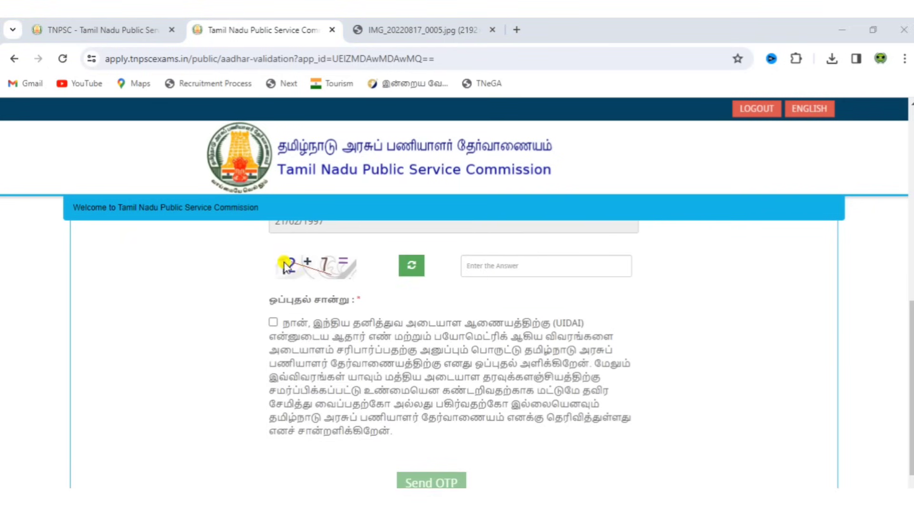
pyautogui.click(498, 266)
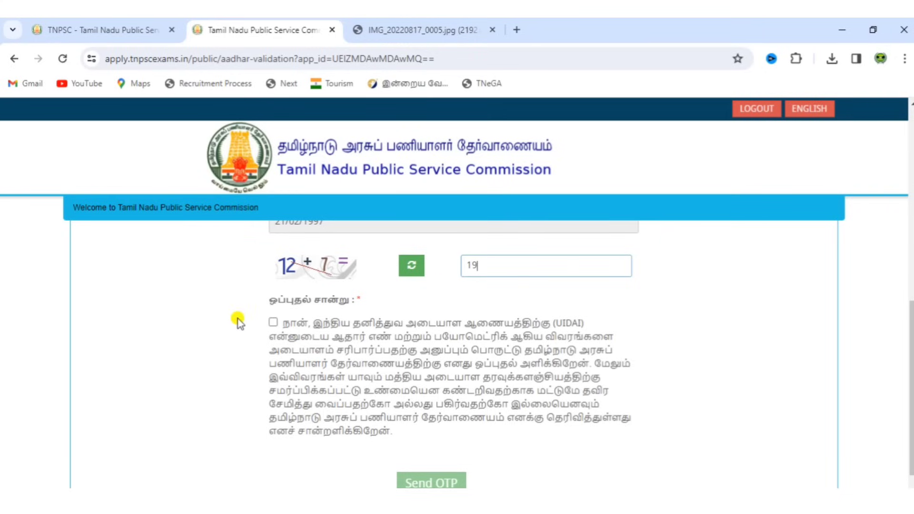
pyautogui.click(273, 324)
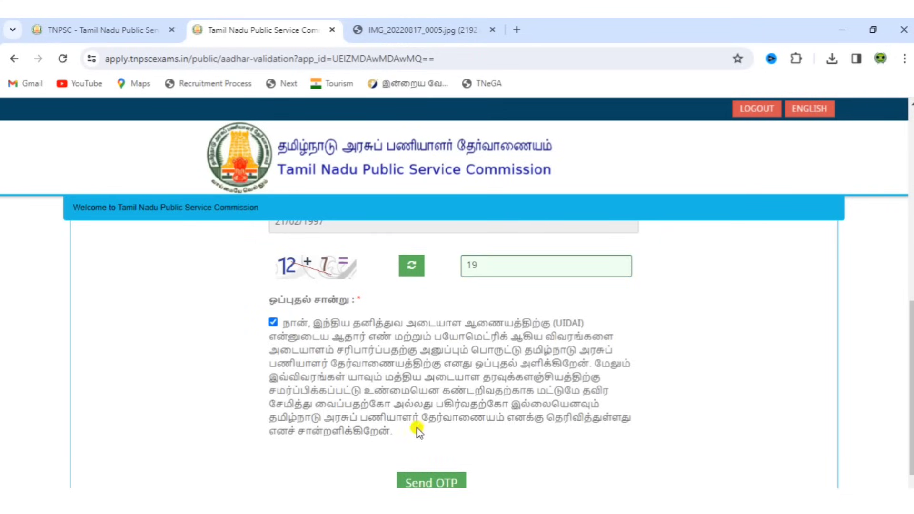
pyautogui.click(446, 481)
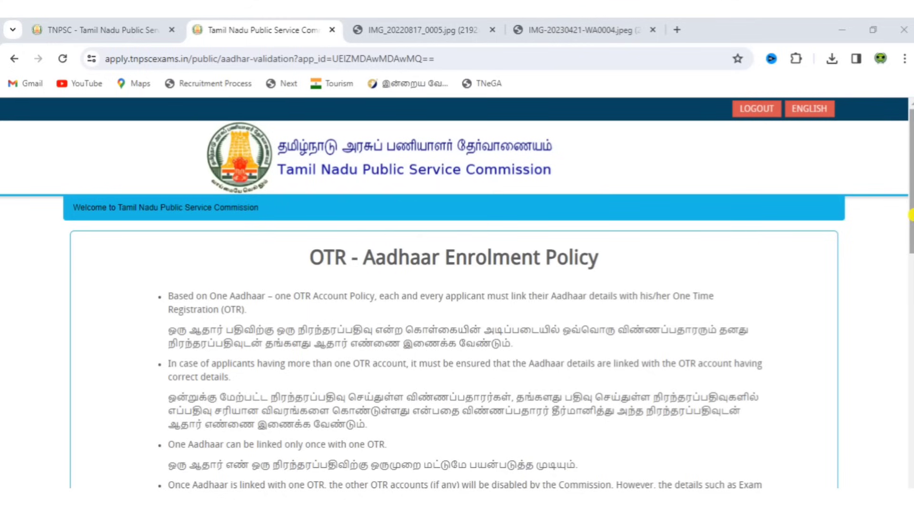
# Accept the Aadhaar Enrolment Policy by ticking its acknowledgement checkbox
pyautogui.moveTo(909, 215); pyautogui.dragTo(909, 352)
pyautogui.moveTo(909, 380); pyautogui.dragTo(909, 406)
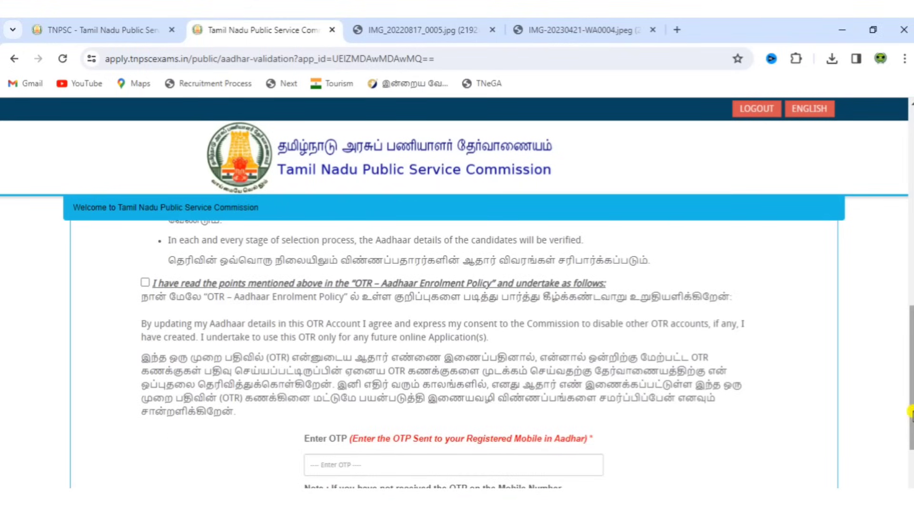
pyautogui.click(144, 282)
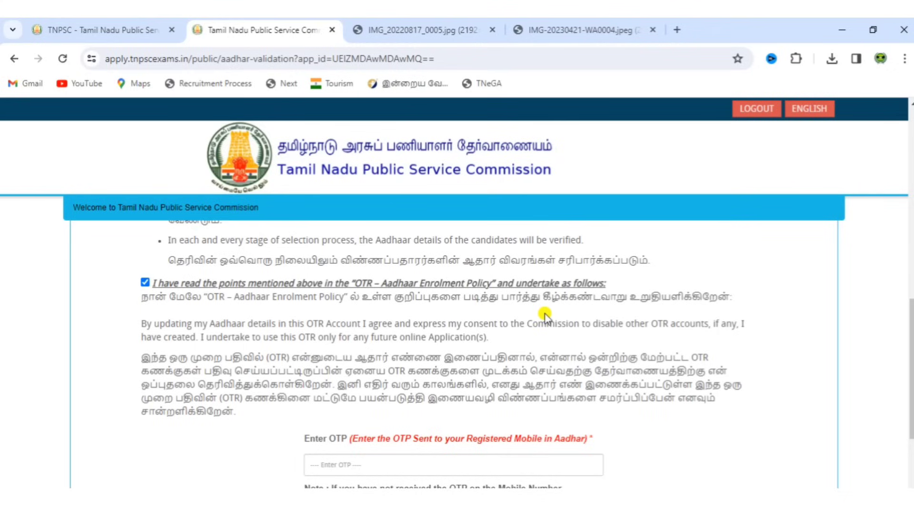
pyautogui.moveTo(909, 342); pyautogui.dragTo(909, 373)
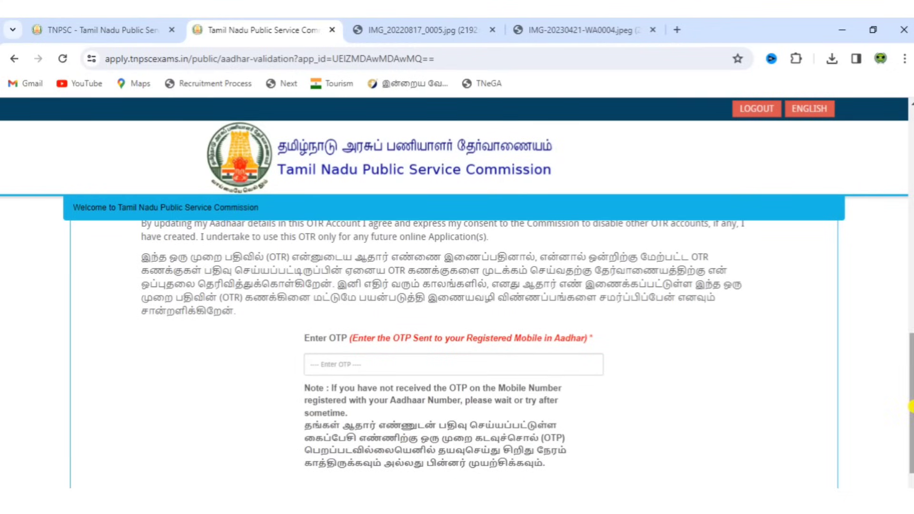
pyautogui.moveTo(909, 408); pyautogui.dragTo(911, 425)
# Enter the received OTP, confirm Aadhaar verification, and dismiss the success message
pyautogui.click(393, 309)
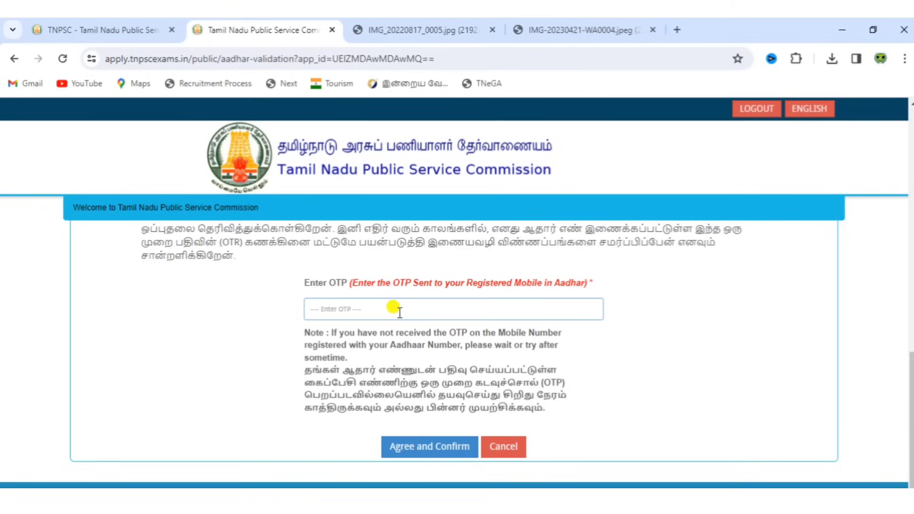
pyautogui.click(390, 300)
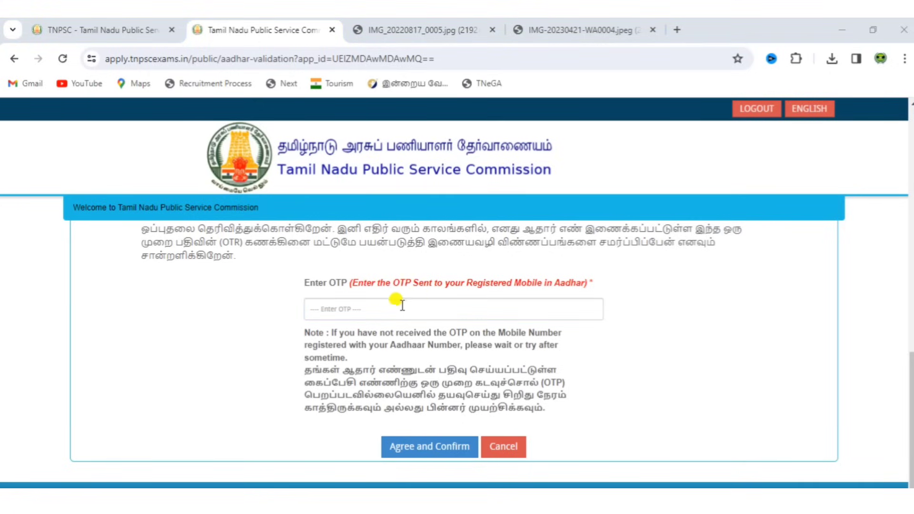
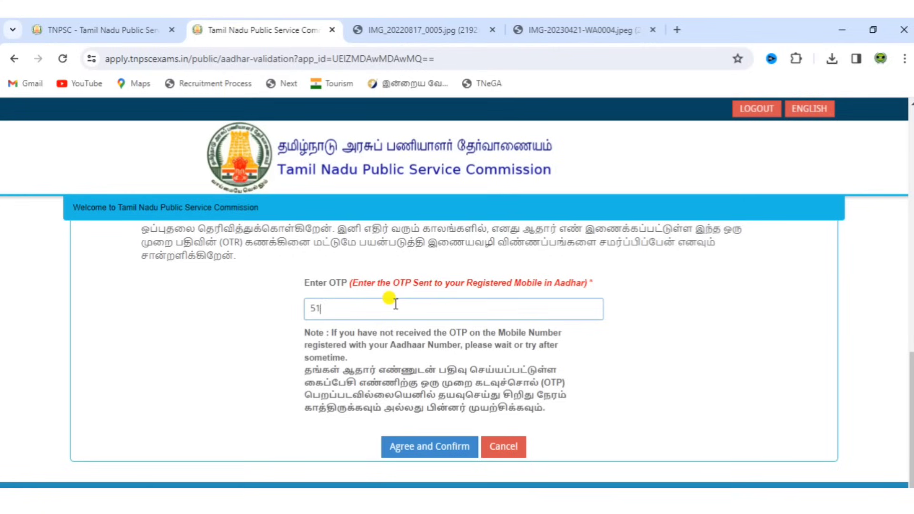
pyautogui.click(430, 447)
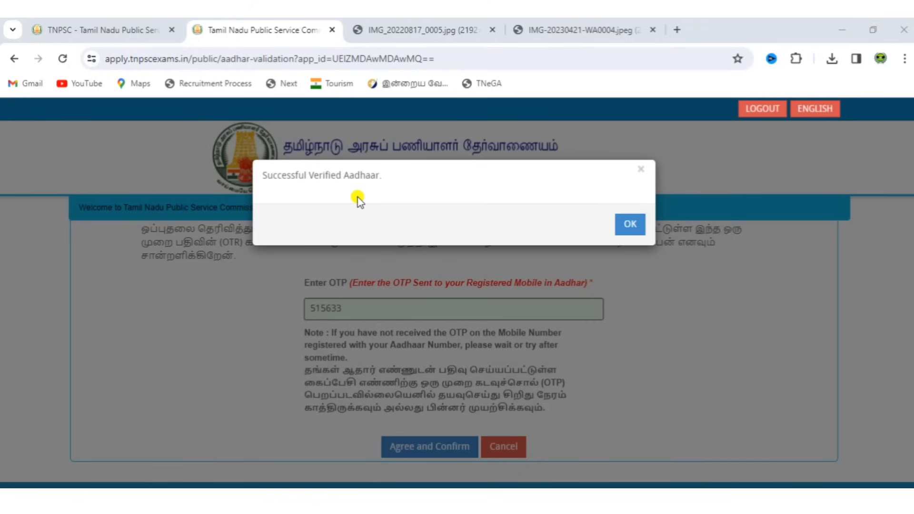
pyautogui.click(634, 225)
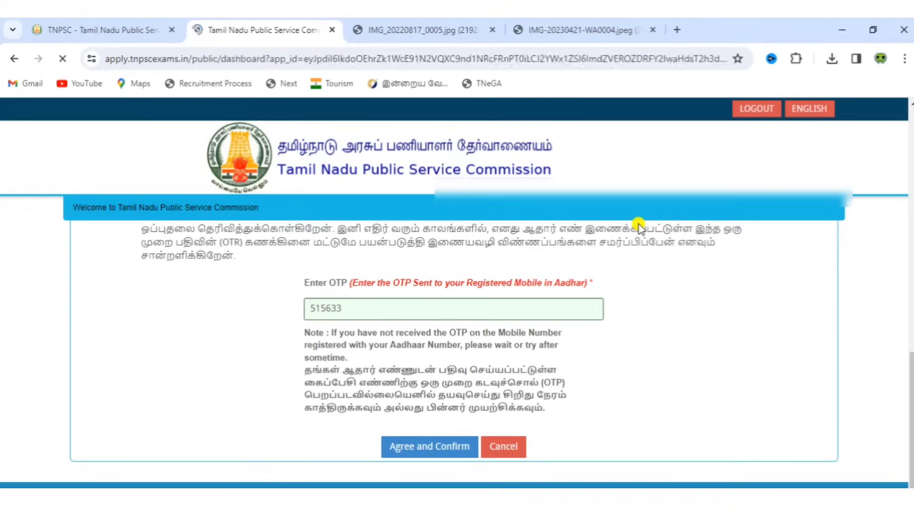